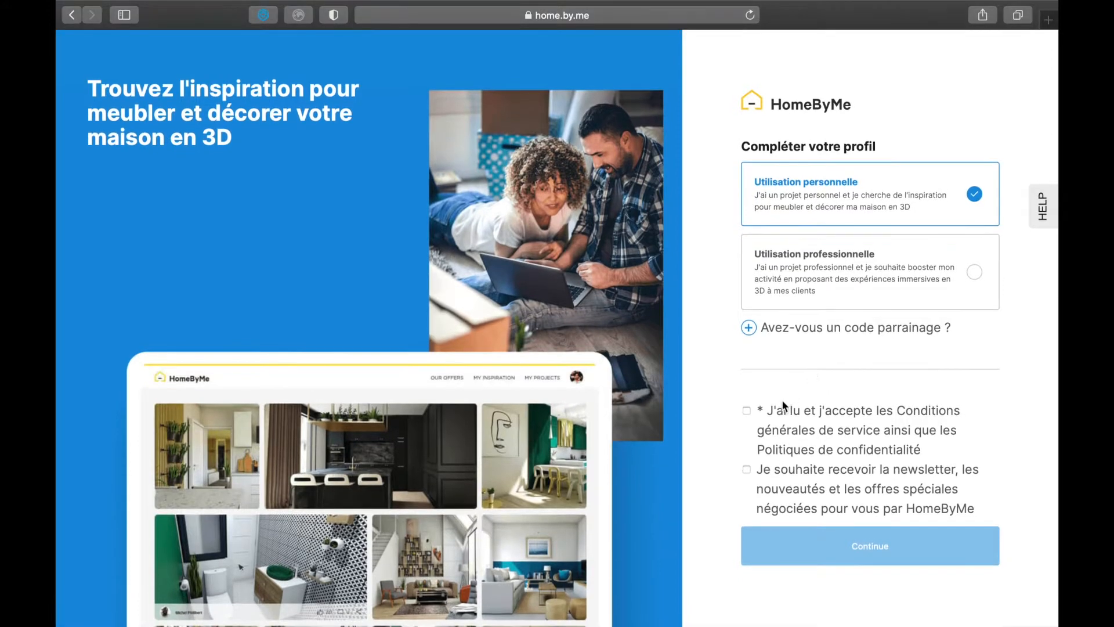
# Complete the personal-use profile by accepting the general terms of service and privacy policy
pyautogui.click(745, 411)
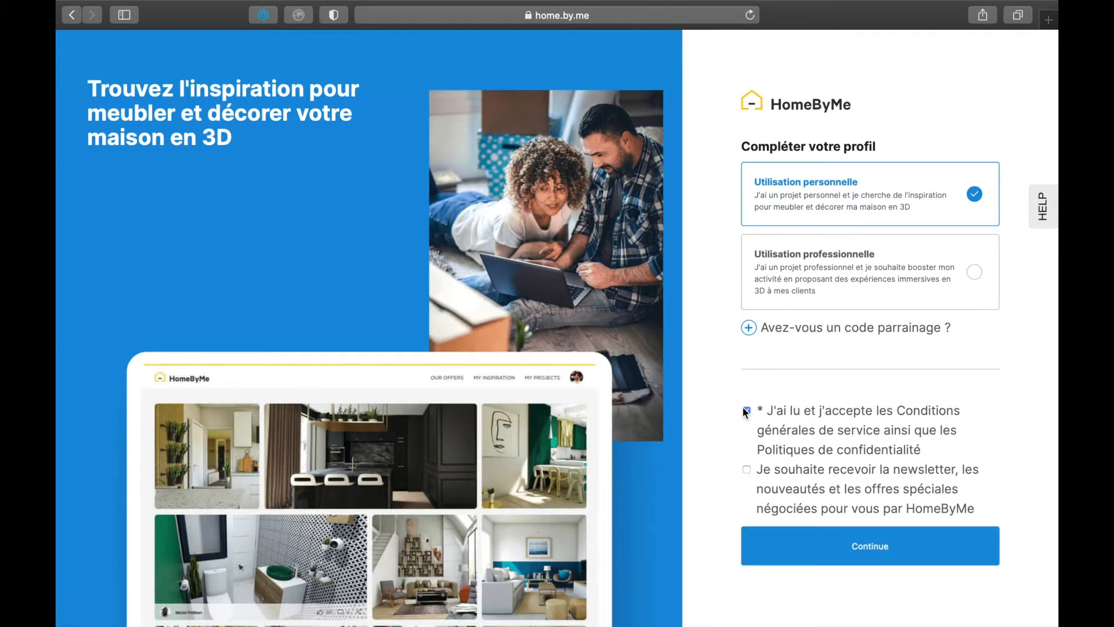
pyautogui.click(836, 552)
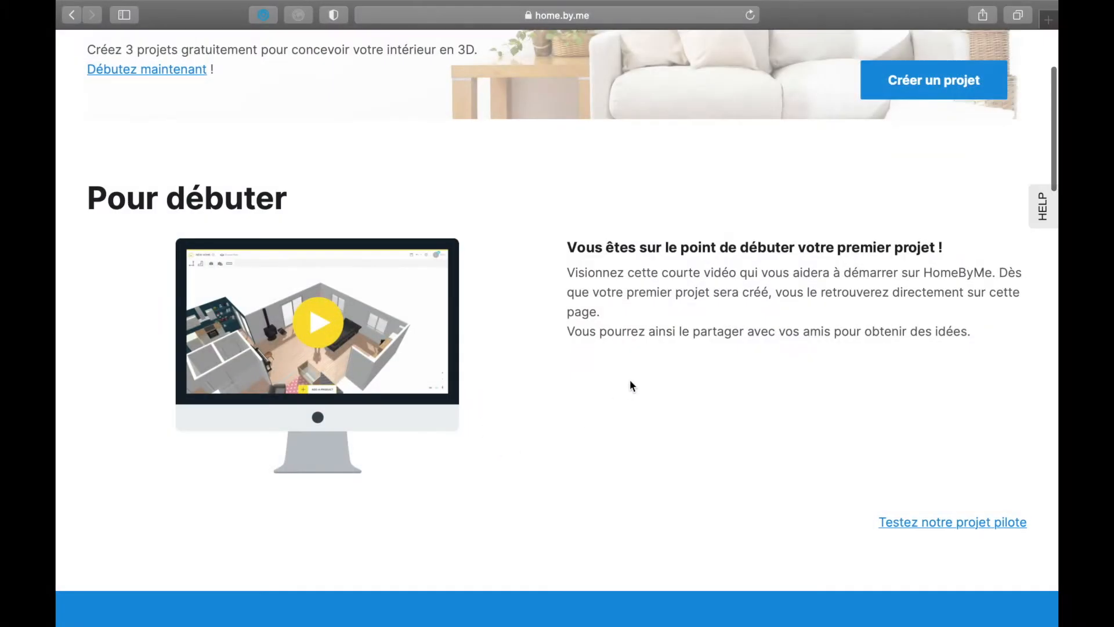
# Start a new project named Exemple, with project type Projet de rêve and housing type Maison
pyautogui.scroll(3, 631, 385)
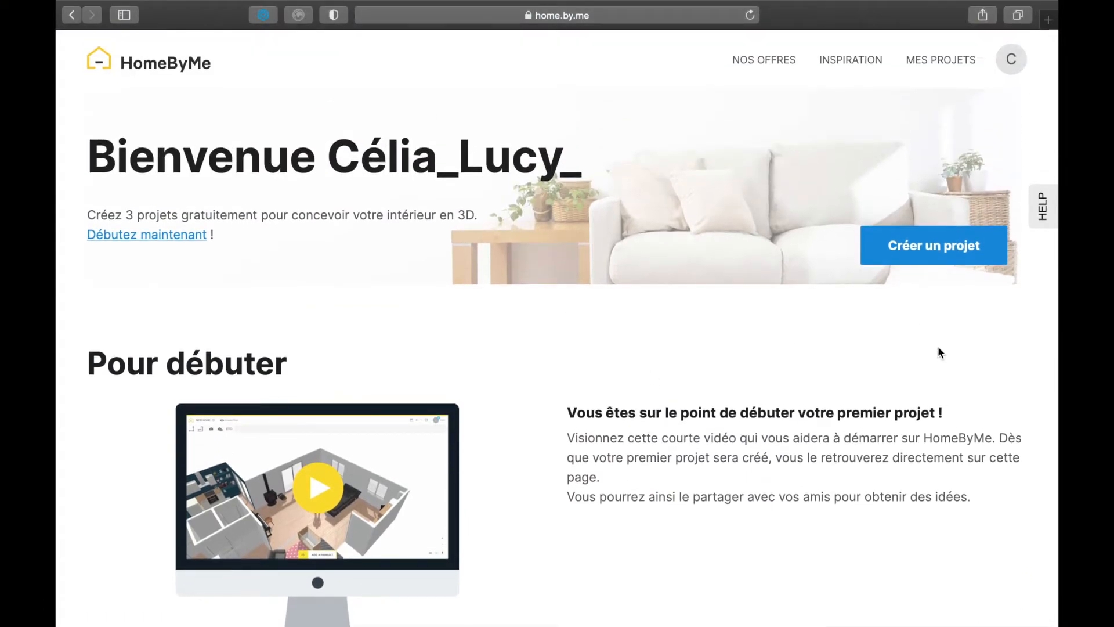
pyautogui.click(897, 256)
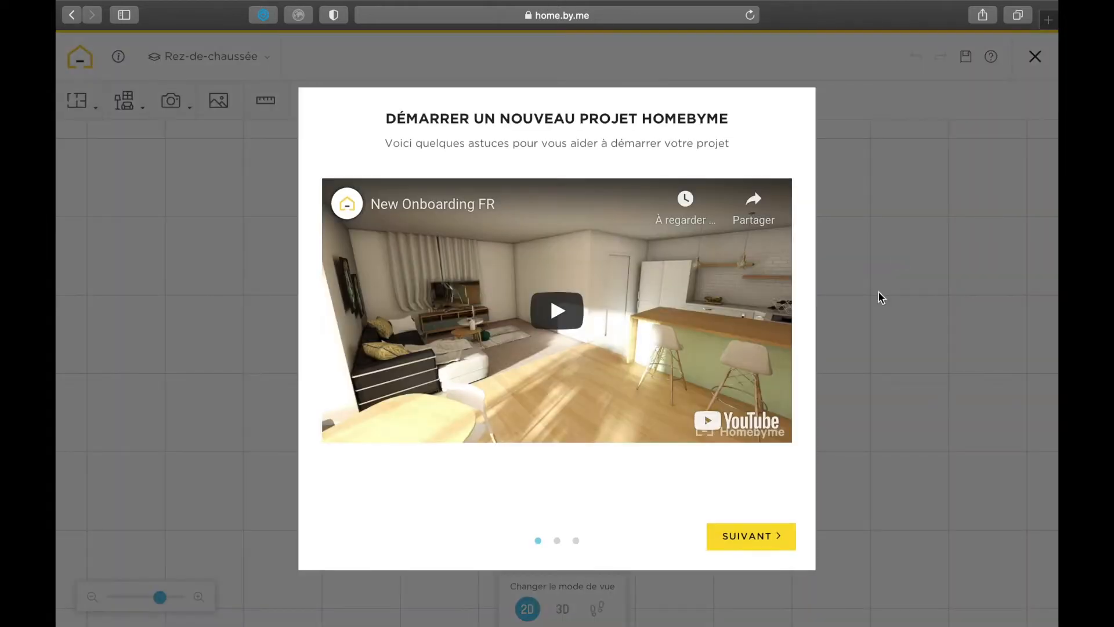
pyautogui.click(770, 534)
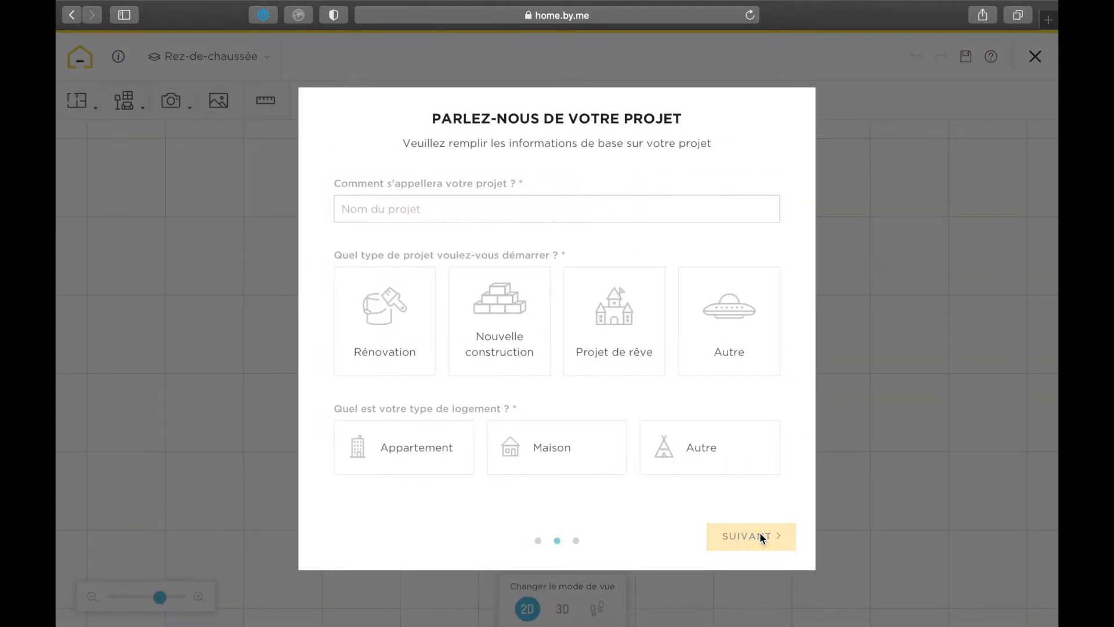
pyautogui.click(464, 213)
pyautogui.write('Exemple')
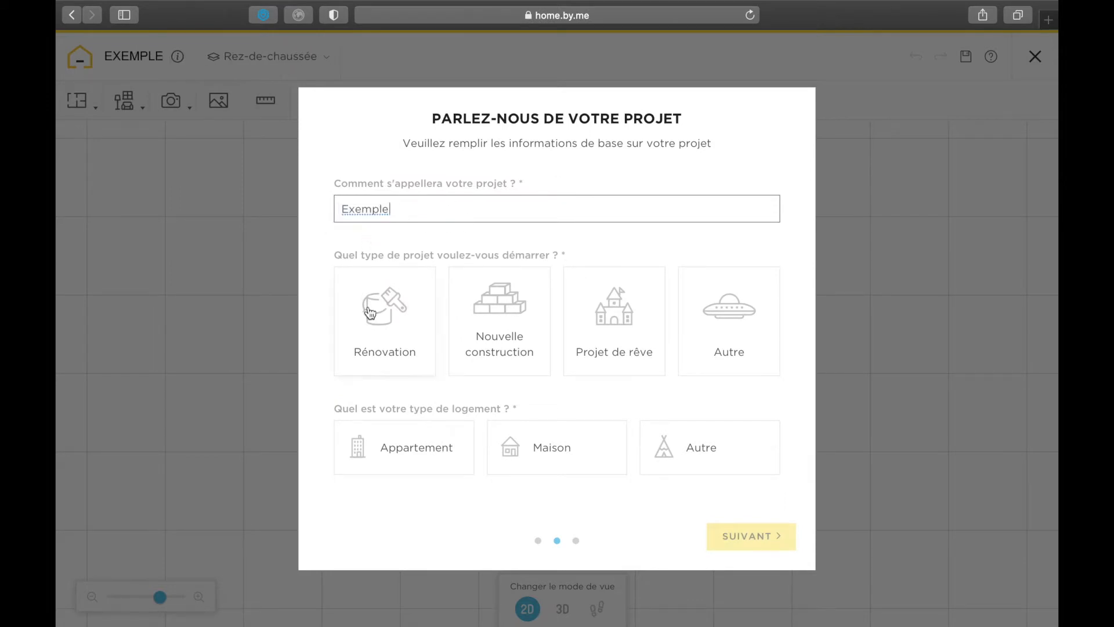
pyautogui.click(611, 314)
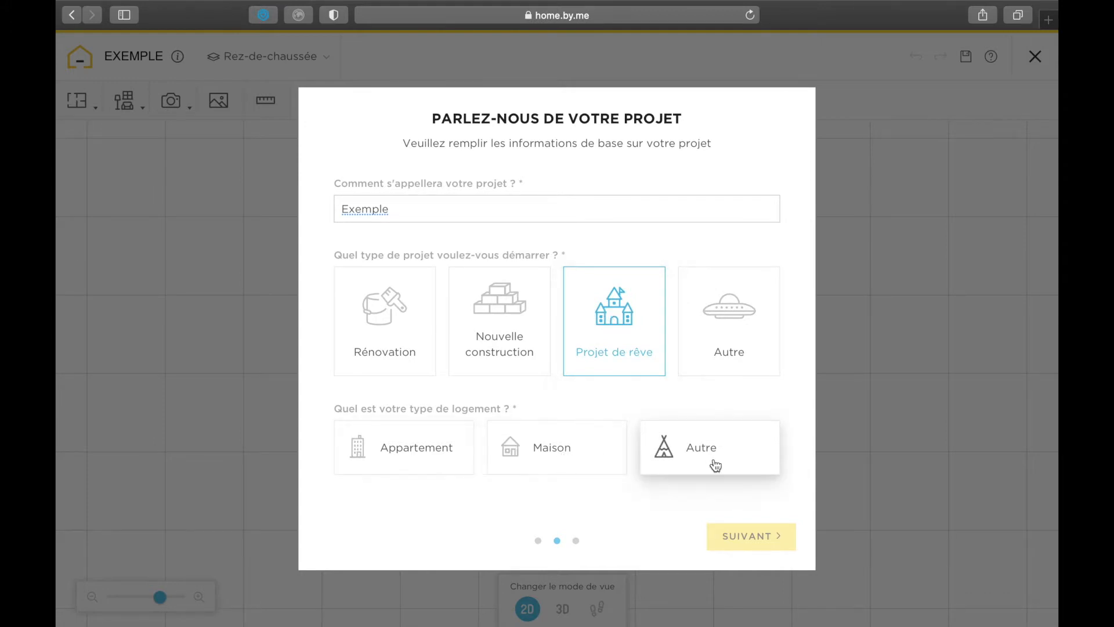
pyautogui.click(580, 469)
pyautogui.click(762, 536)
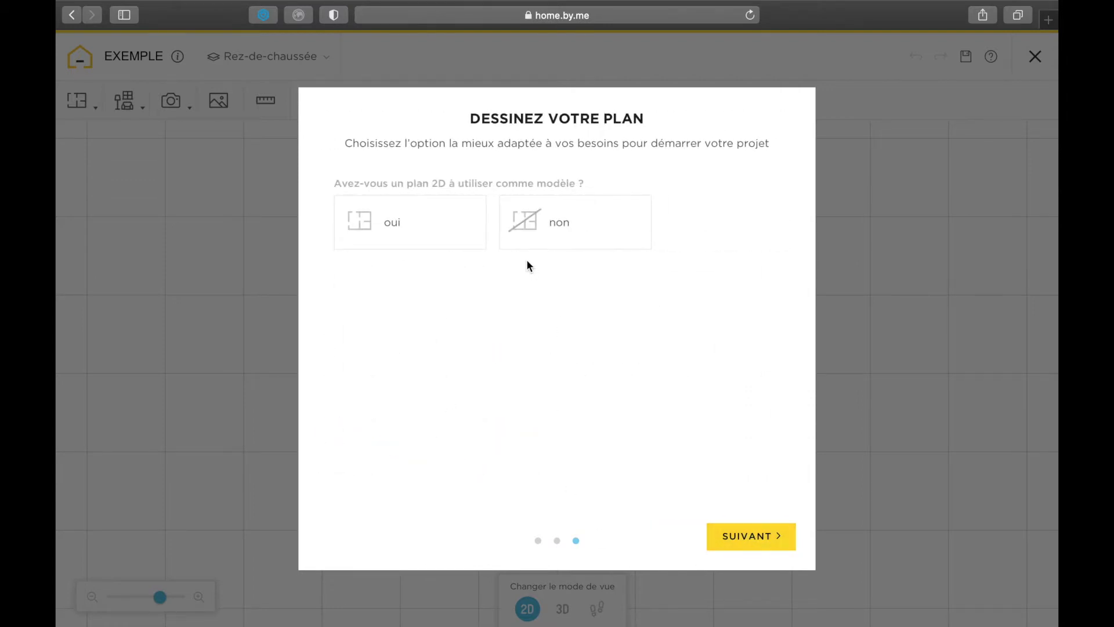
# Begin the plan without a 2D model, room by room, and create a square room of 9 m²
pyautogui.click(542, 240)
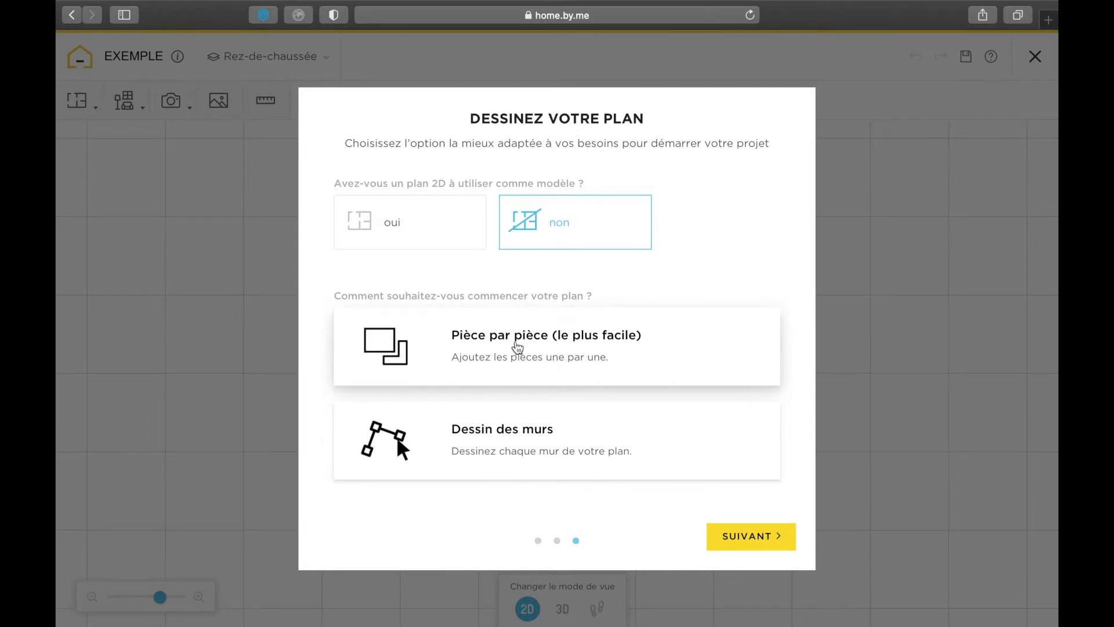
pyautogui.click(517, 347)
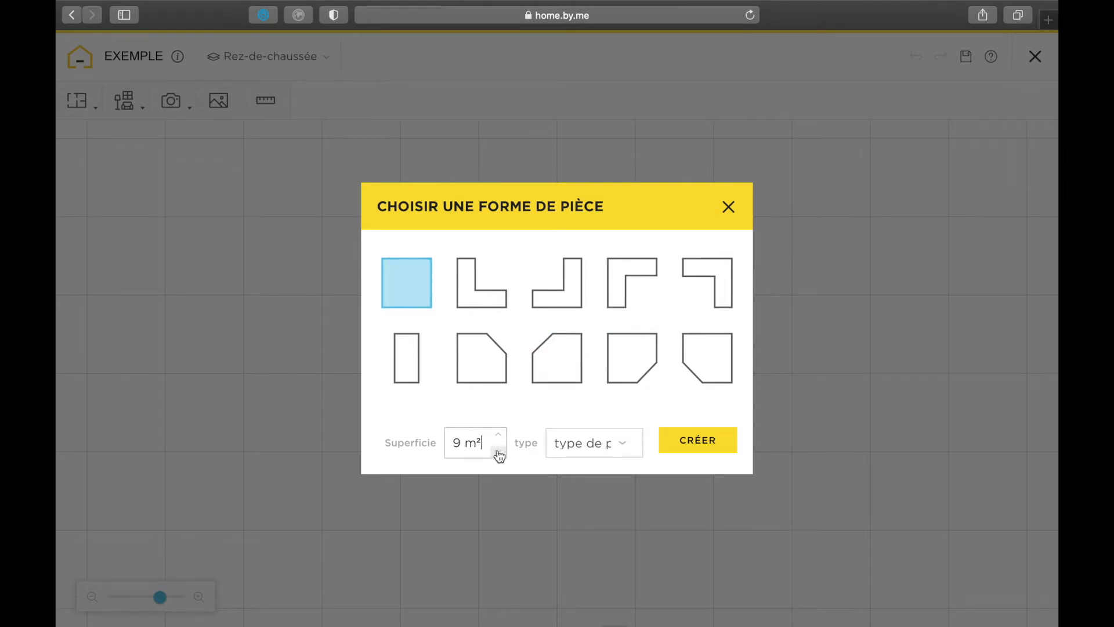
pyautogui.click(697, 442)
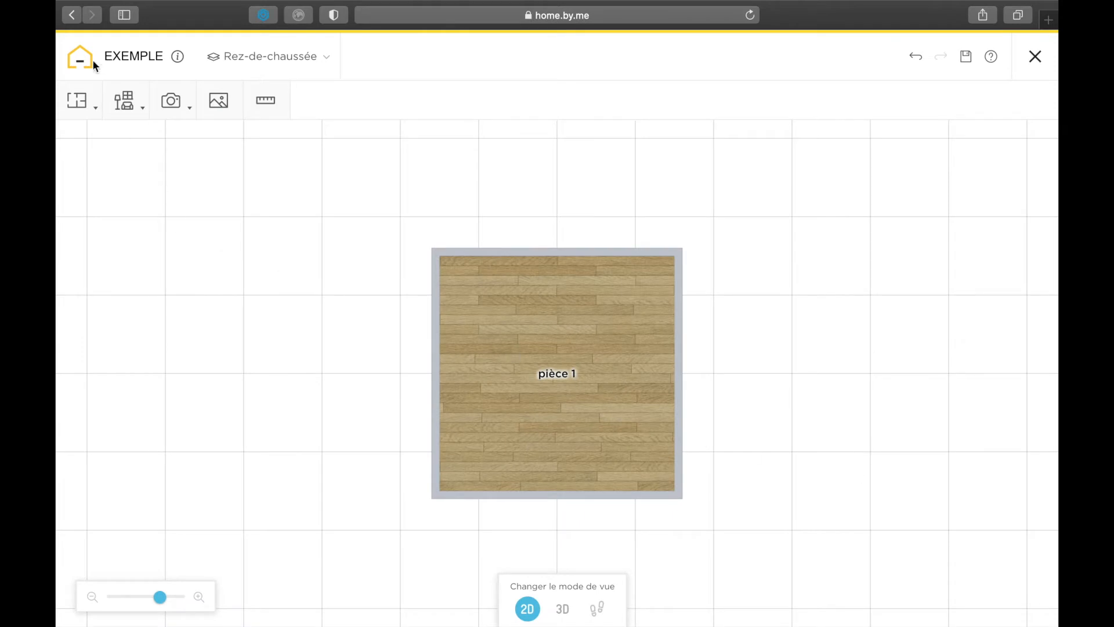
# Add an L-shaped room of 25 m² that wraps around the left and lower sides of pièce 1
pyautogui.moveTo(77, 103)
pyautogui.click(103, 178)
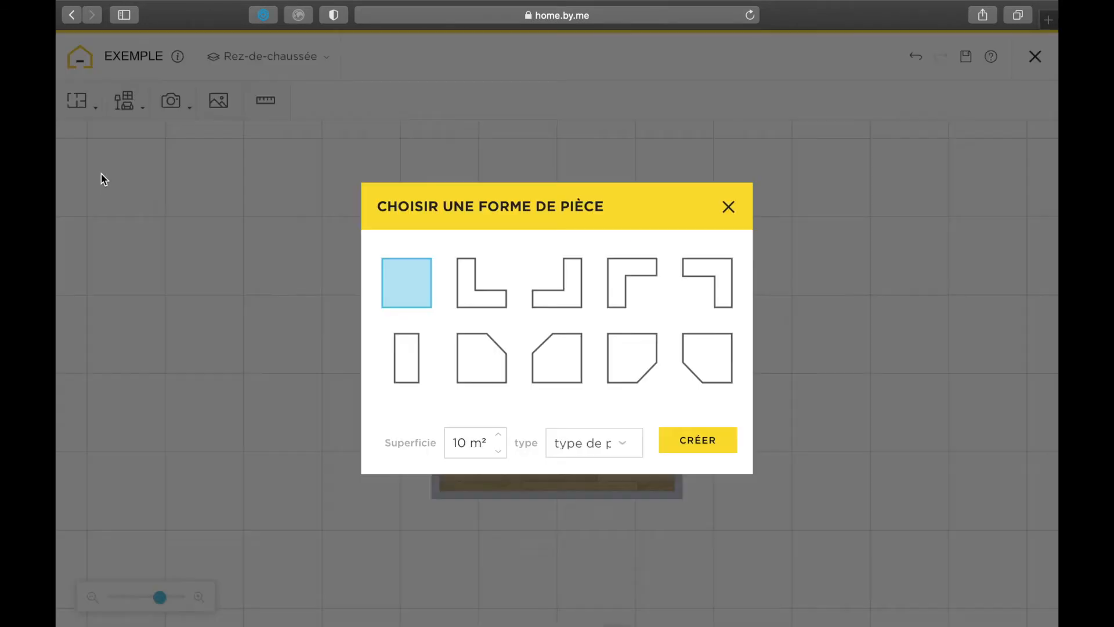
pyautogui.click(471, 293)
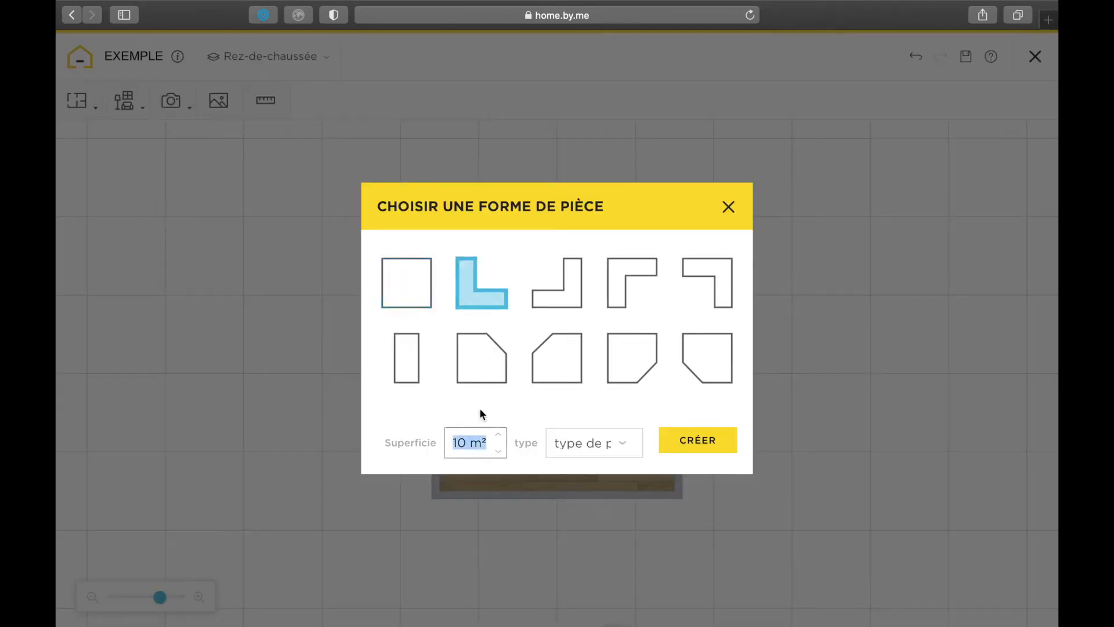
pyautogui.write('25')
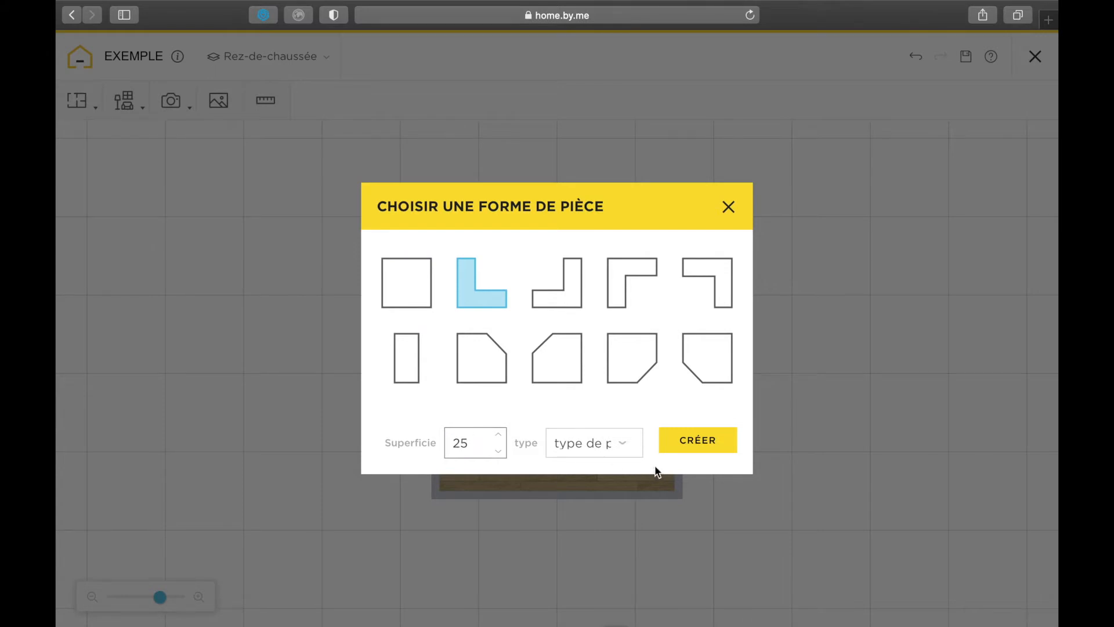
pyautogui.click(674, 444)
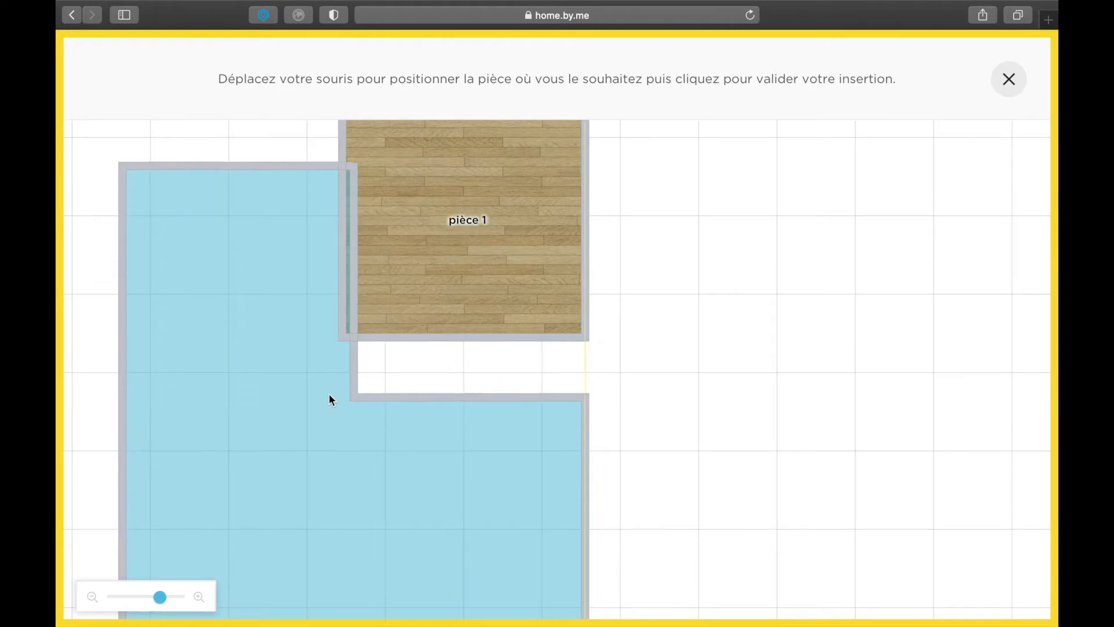
pyautogui.click(330, 344)
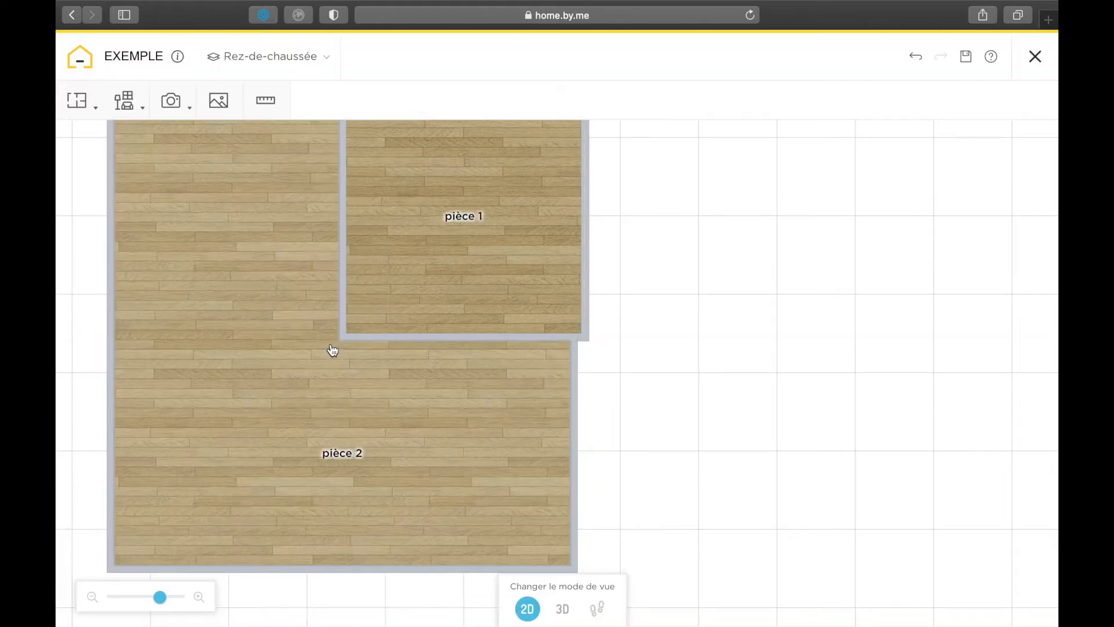
# Align the right and upper outer walls of pièce 2 with the outer walls of pièce 1
pyautogui.scroll(-5, 742, 353)
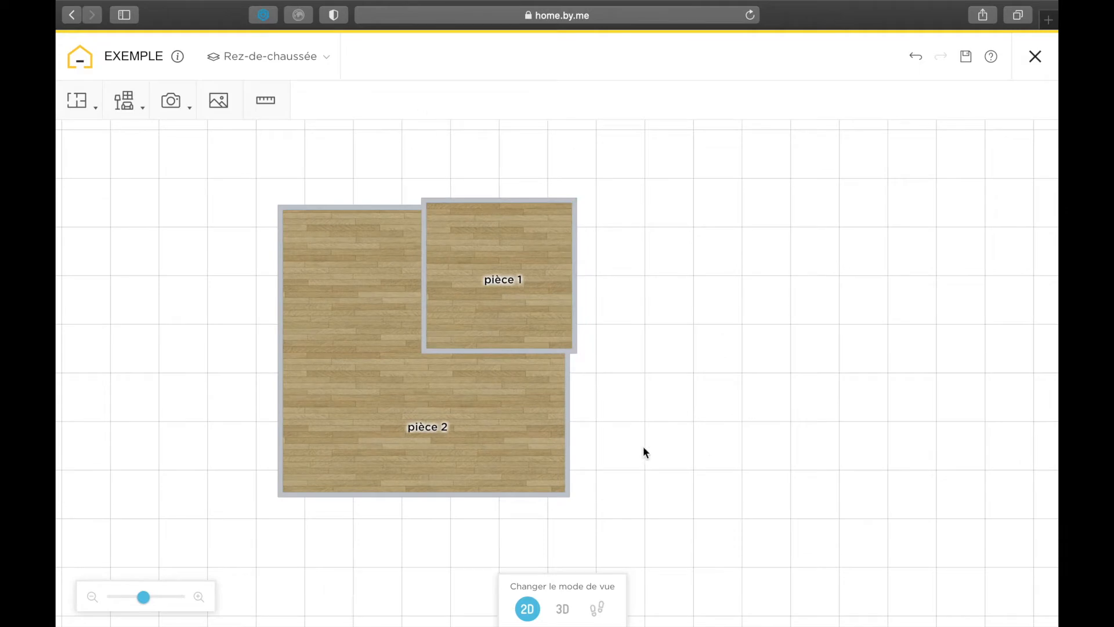
pyautogui.moveTo(567, 398); pyautogui.dragTo(575, 398)
pyautogui.moveTo(346, 206); pyautogui.dragTo(347, 201)
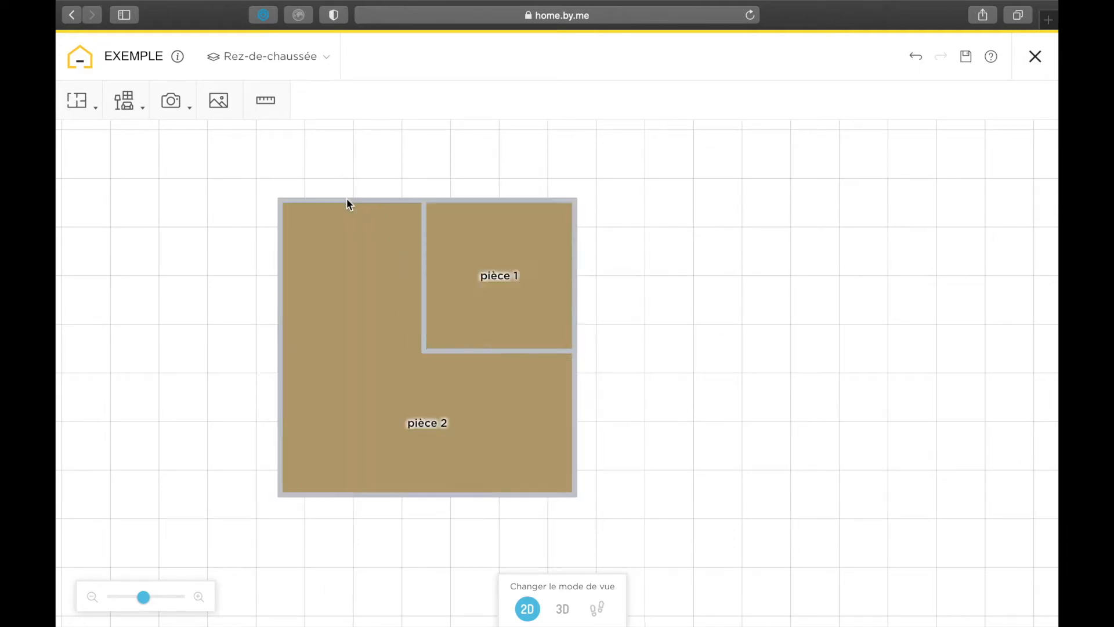
# Move the horizontal wall between pièce 1 and pièce 2 downward until pièce 1 is about 345 cm deep
pyautogui.scroll(5, 722, 361)
pyautogui.hscroll(-10, 721, 361)
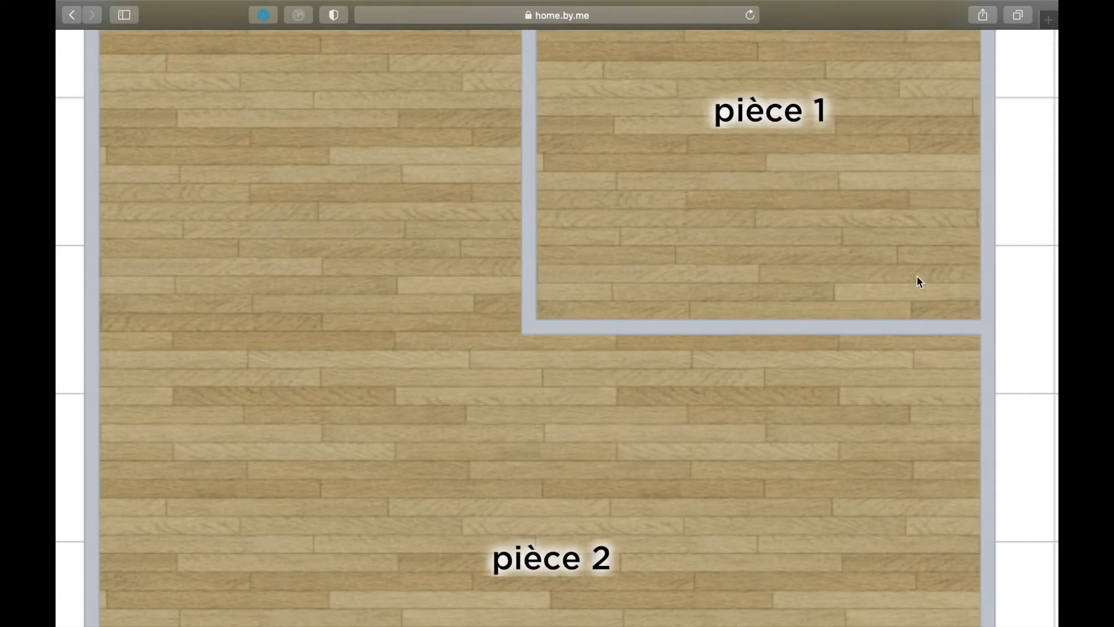
pyautogui.scroll(-5, 756, 326)
pyautogui.scroll(5, 510, 371)
pyautogui.click(492, 323)
pyautogui.moveTo(492, 323); pyautogui.dragTo(498, 373)
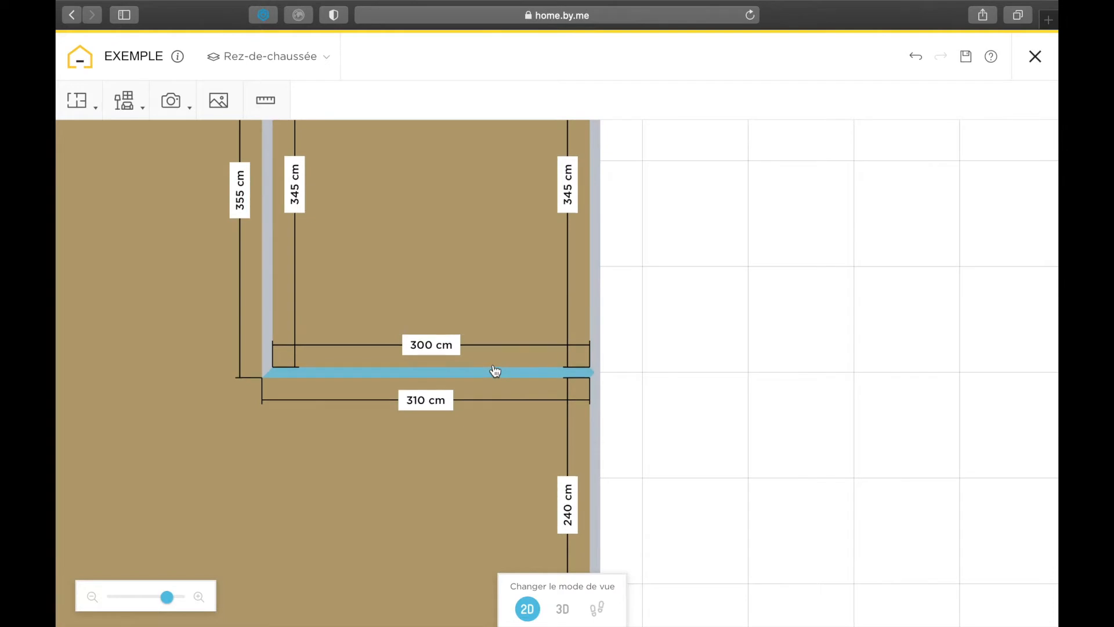
pyautogui.click(744, 314)
pyautogui.scroll(-3, 744, 314)
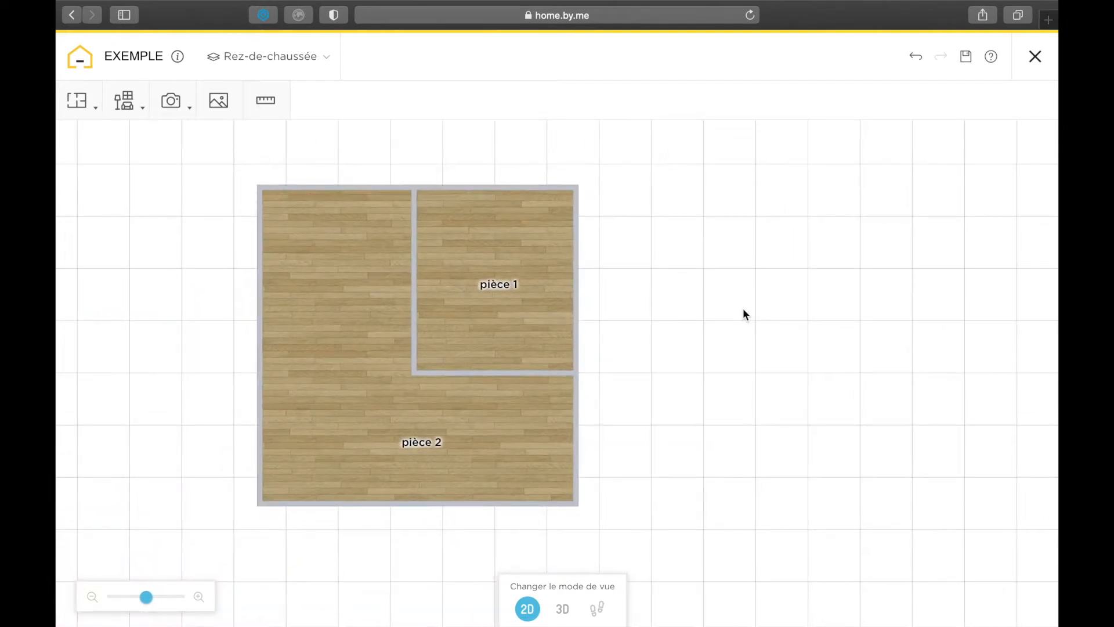
# Delete the two interior walls that separate pièce 1 from pièce 2
pyautogui.click(413, 268)
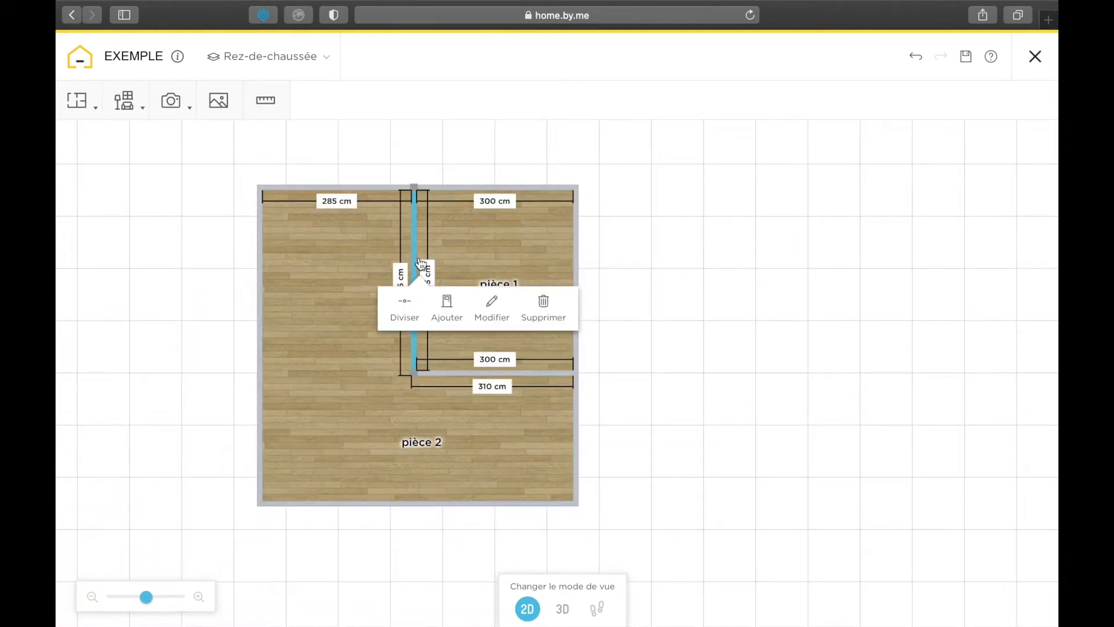
pyautogui.click(548, 304)
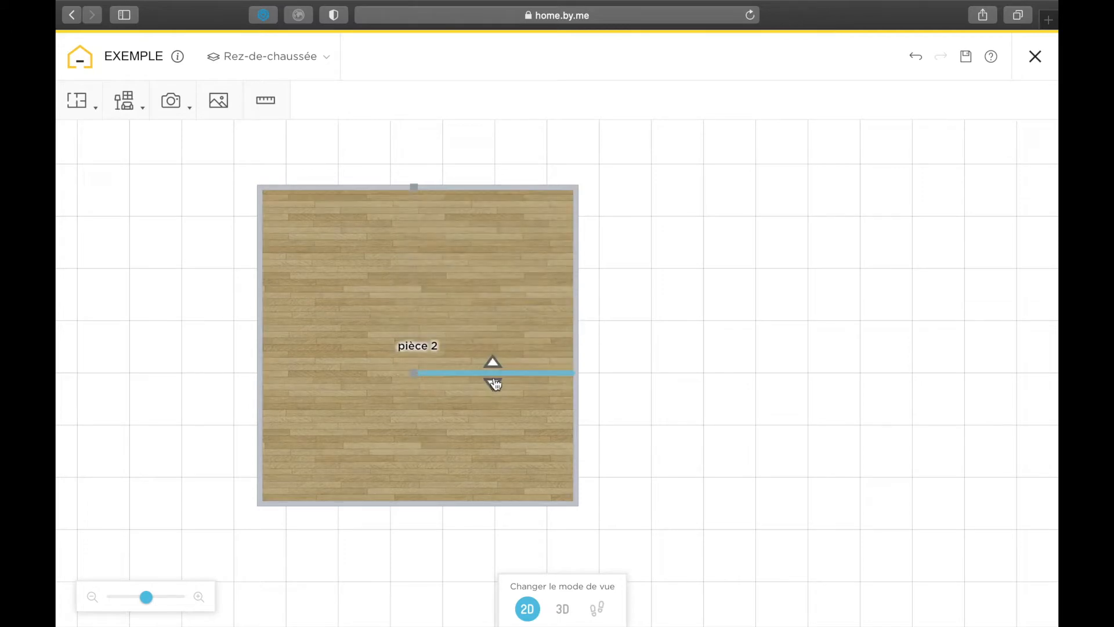
pyautogui.click(495, 374)
pyautogui.click(632, 420)
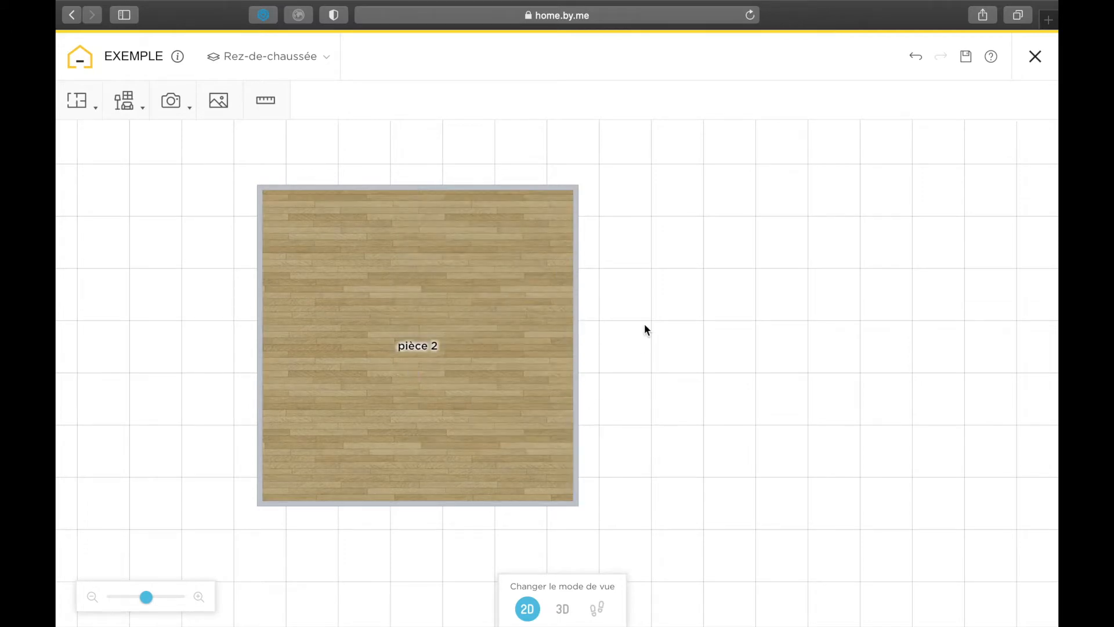
# Draw walls forming two stacked rooms against the right side of pièce 2, flush with its upper and lower walls
pyautogui.click(97, 93)
pyautogui.click(100, 141)
pyautogui.click(575, 188)
pyautogui.click(707, 188)
pyautogui.click(707, 323)
pyautogui.click(577, 323)
pyautogui.click(706, 323)
pyautogui.click(707, 503)
pyautogui.click(577, 503)
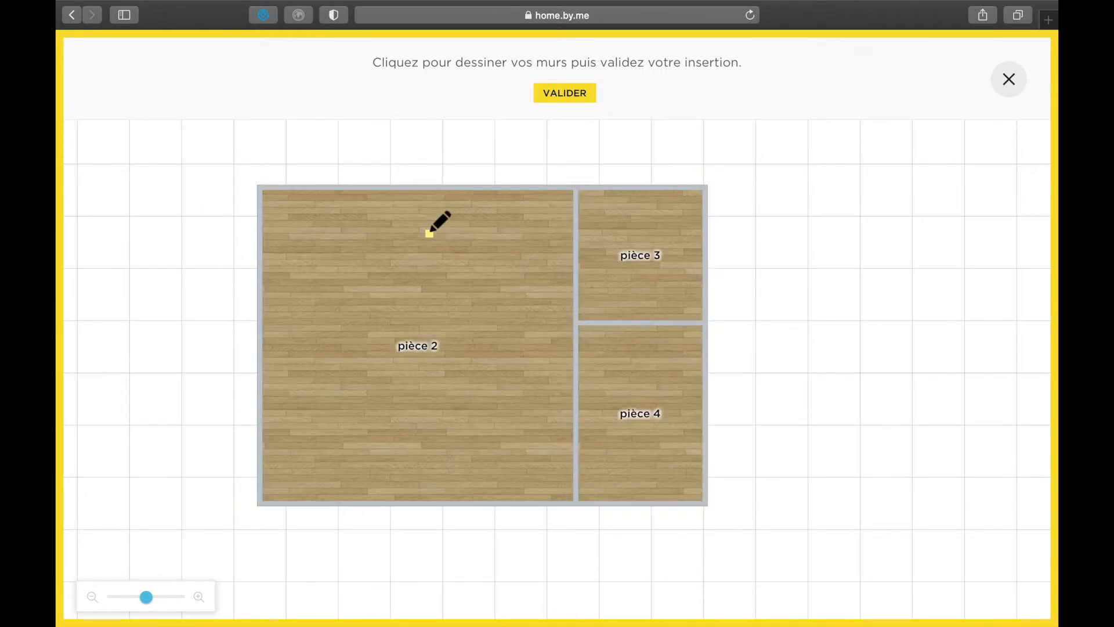
pyautogui.click(572, 104)
# Delete the wall separating pièce 2 from the upper small room
pyautogui.click(576, 255)
pyautogui.click(703, 290)
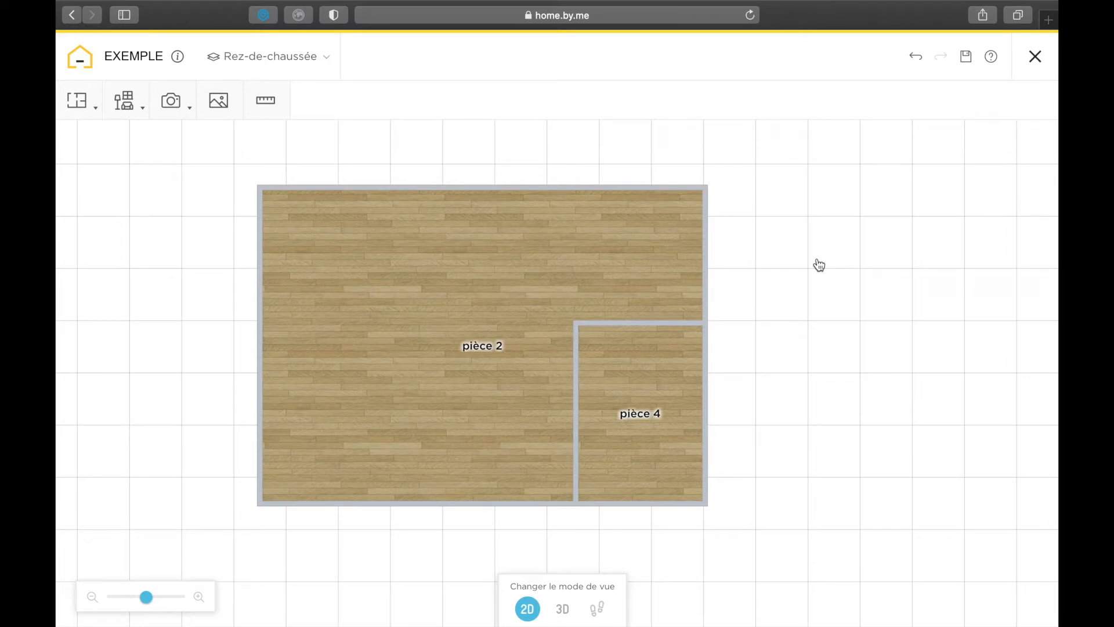
# Rename pièce 2 as salon/cuisine/salle à manger
pyautogui.click(467, 440)
pyautogui.click(456, 398)
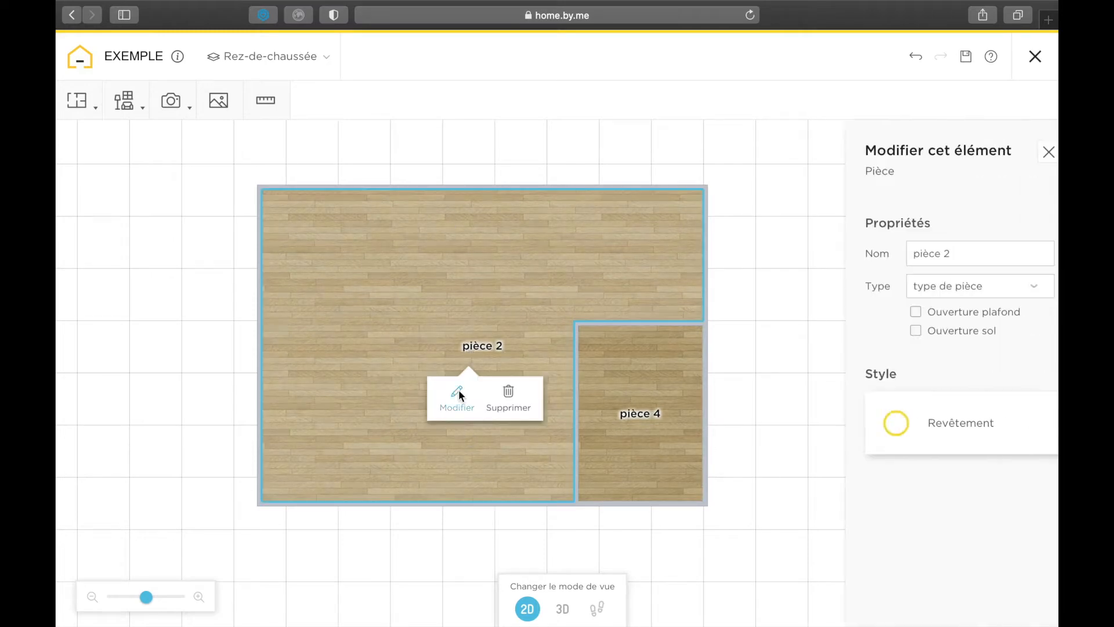
pyautogui.tripleClick(911, 258)
pyautogui.write('salon')
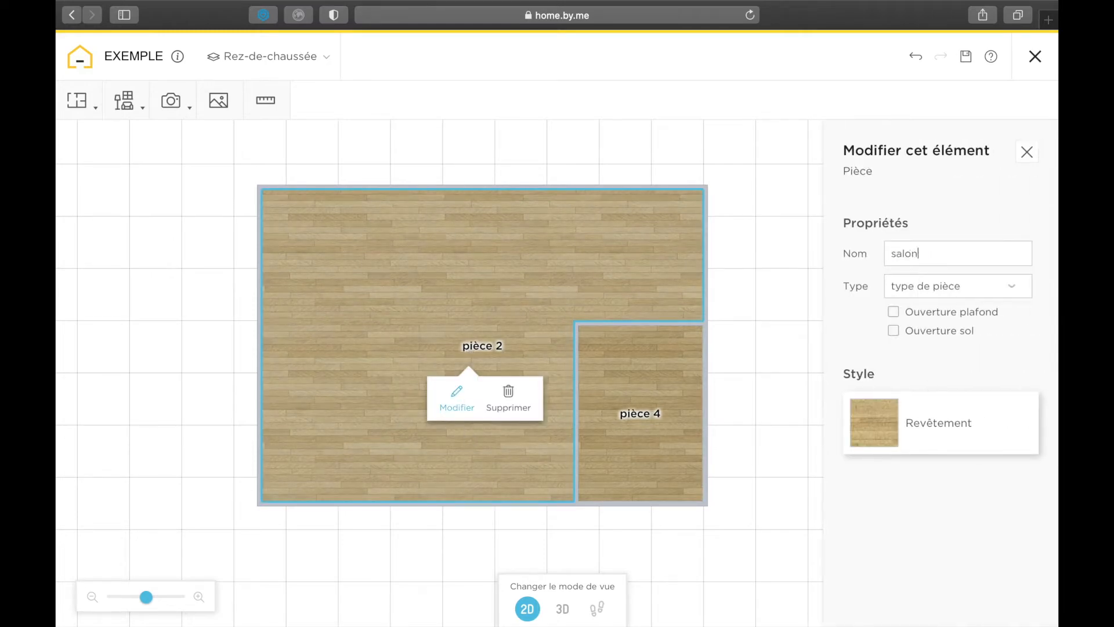
pyautogui.write('/cuisine/salle à manger')
pyautogui.click(777, 402)
# Rename pièce 4 as WC
pyautogui.click(629, 461)
pyautogui.click(616, 504)
pyautogui.tripleClick(912, 255)
pyautogui.write('WC')
pyautogui.click(797, 294)
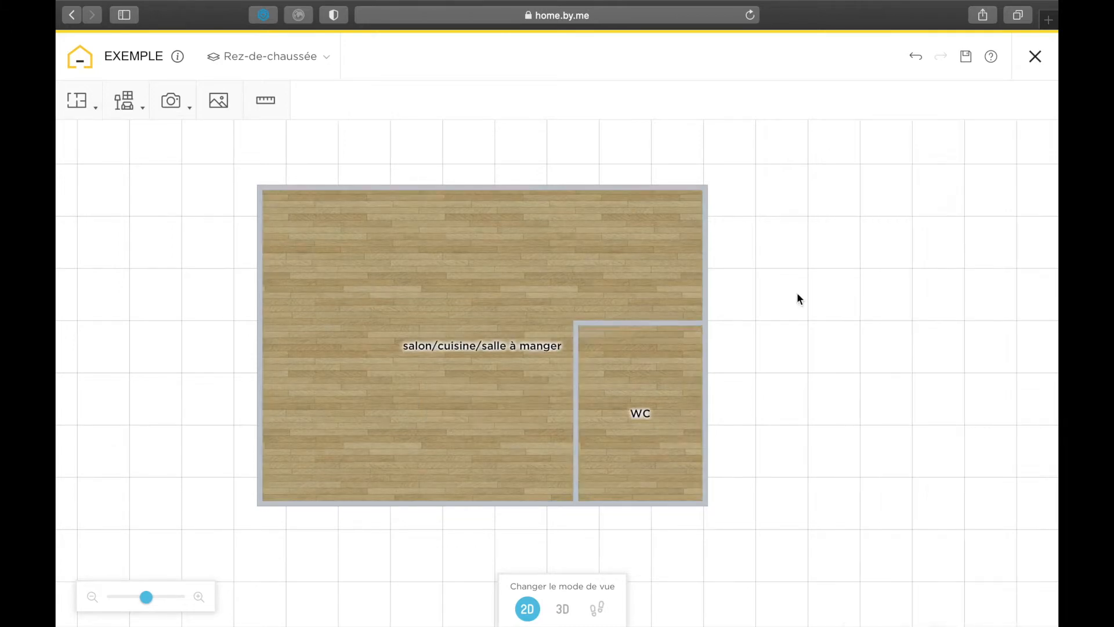
# Examine the floor plan in 3D from different angles and return to the 2D view
pyautogui.click(562, 609)
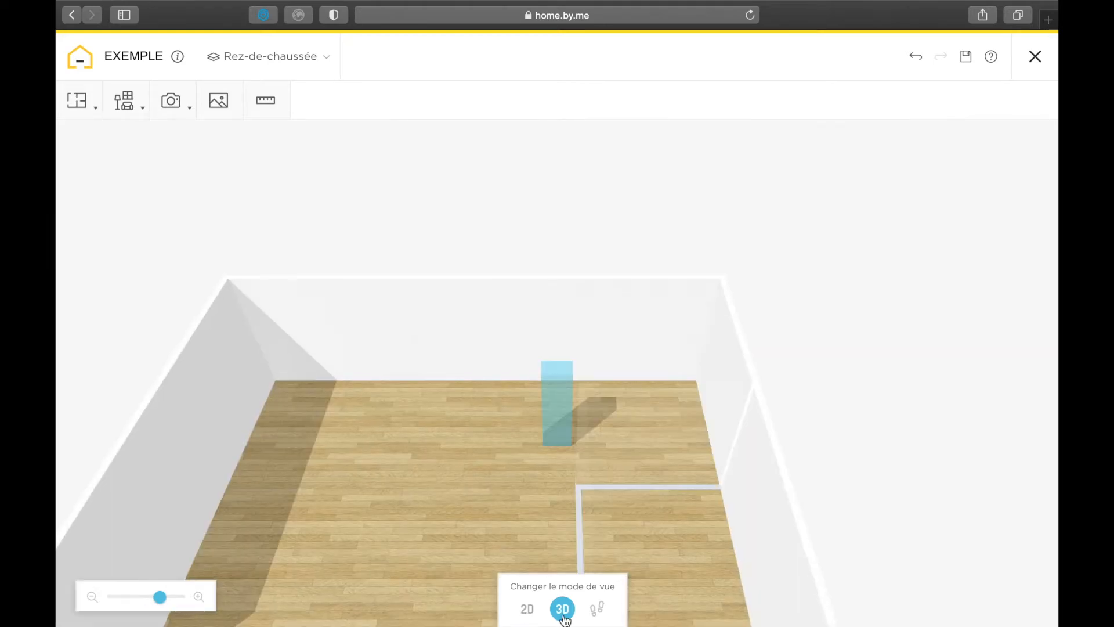
pyautogui.moveTo(589, 501); pyautogui.dragTo(668, 475)
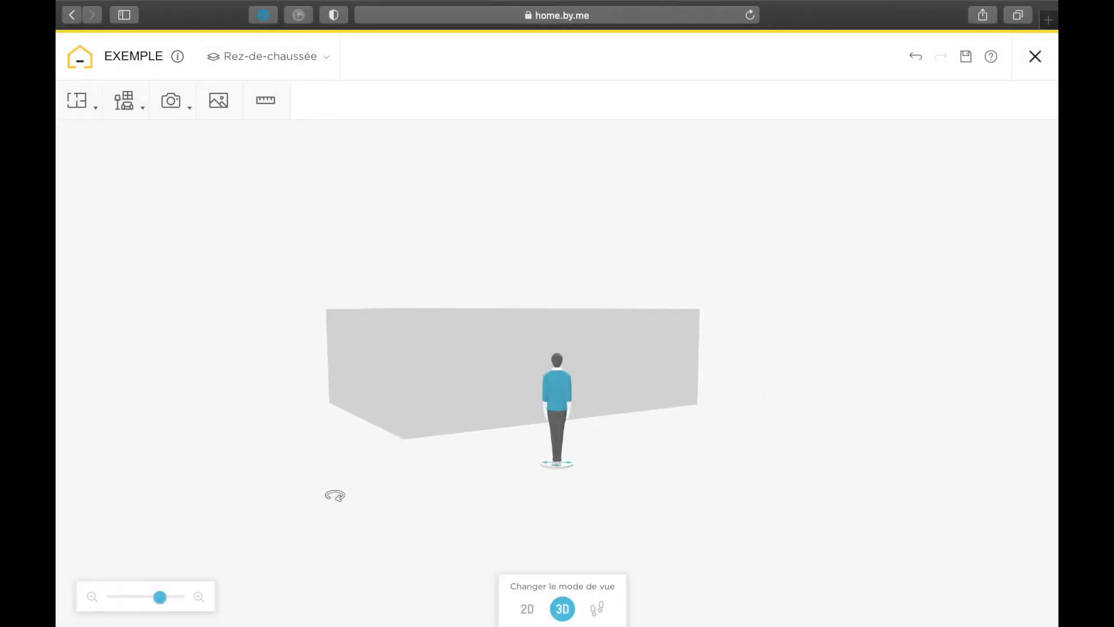
pyautogui.moveTo(333, 494); pyautogui.dragTo(320, 494)
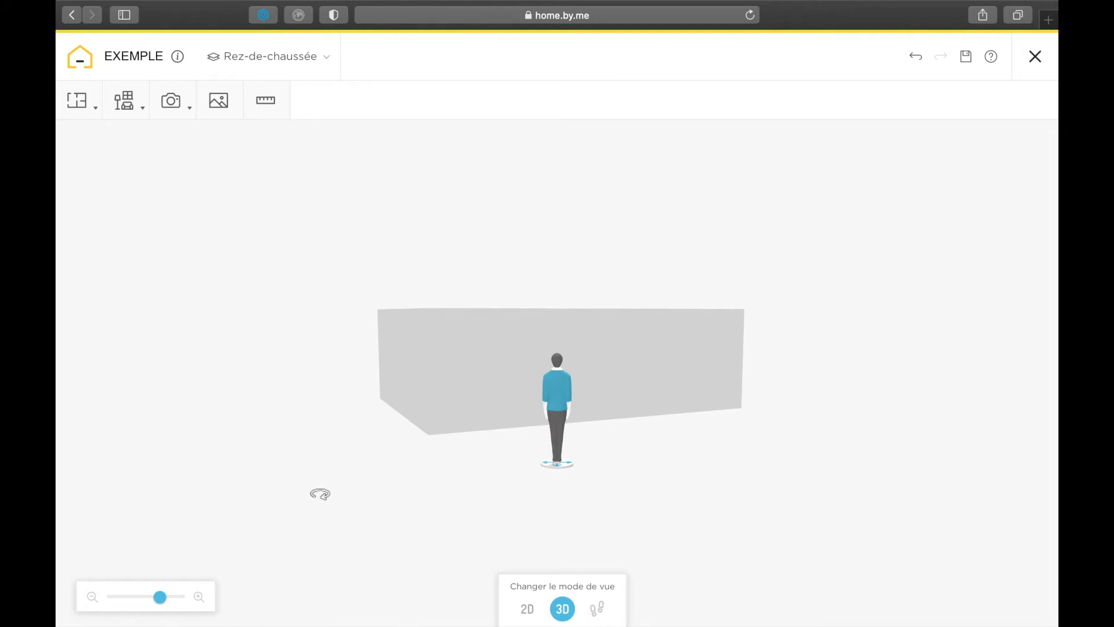
pyautogui.click(527, 609)
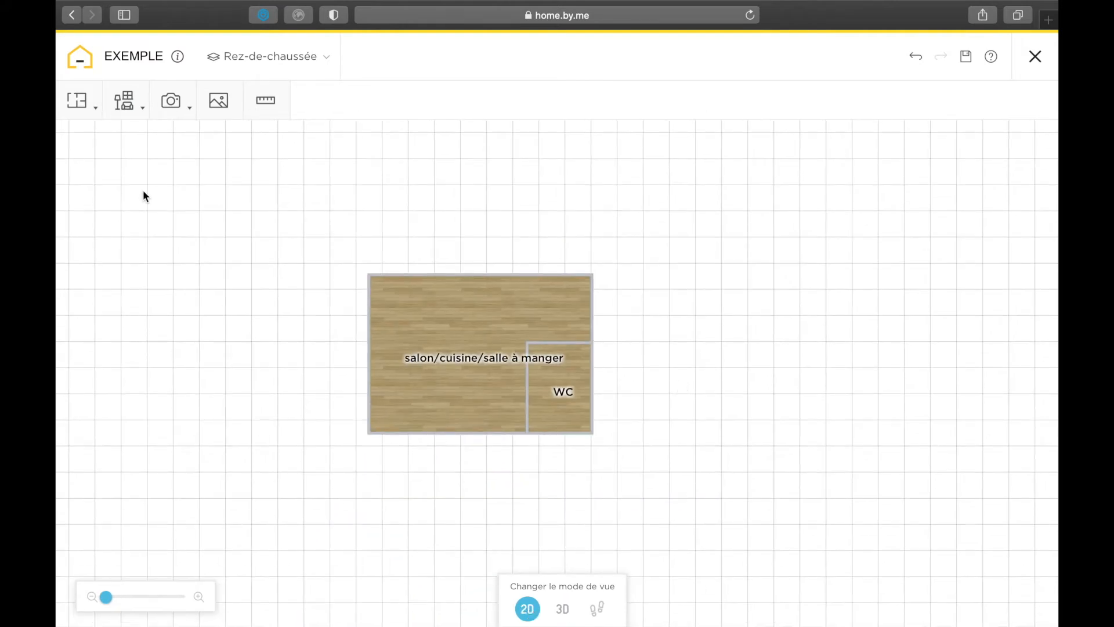
# Insert the Technal Porte SOLEAL 65 monobloc entrance door with curved glazing into the upper outer wall of salon/cuisine/salle à manger
pyautogui.click(124, 110)
pyautogui.click(142, 144)
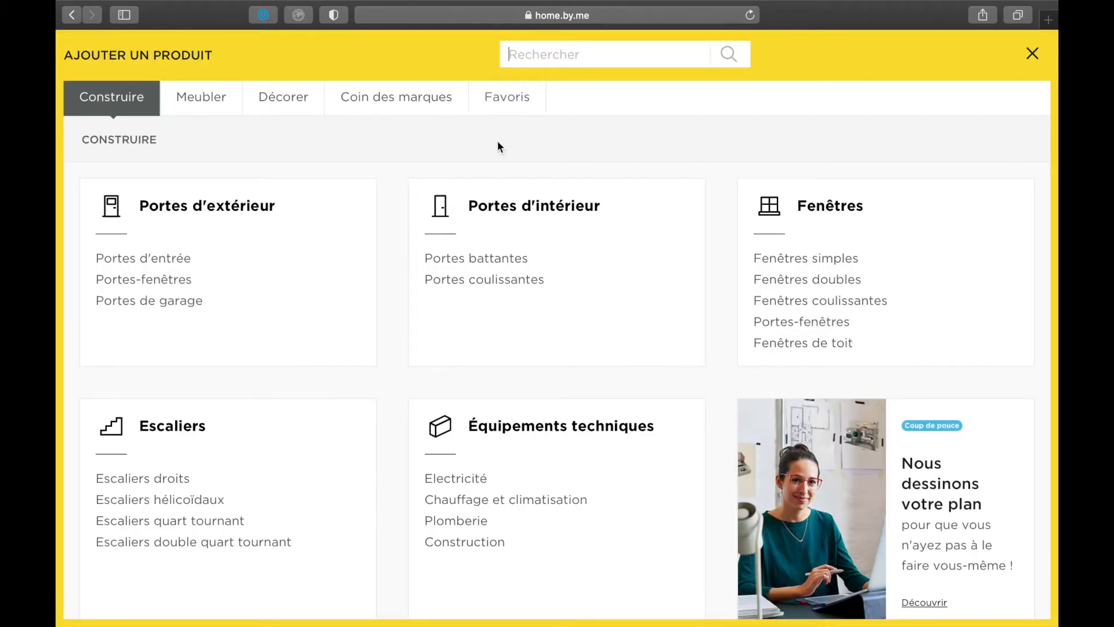
pyautogui.click(135, 259)
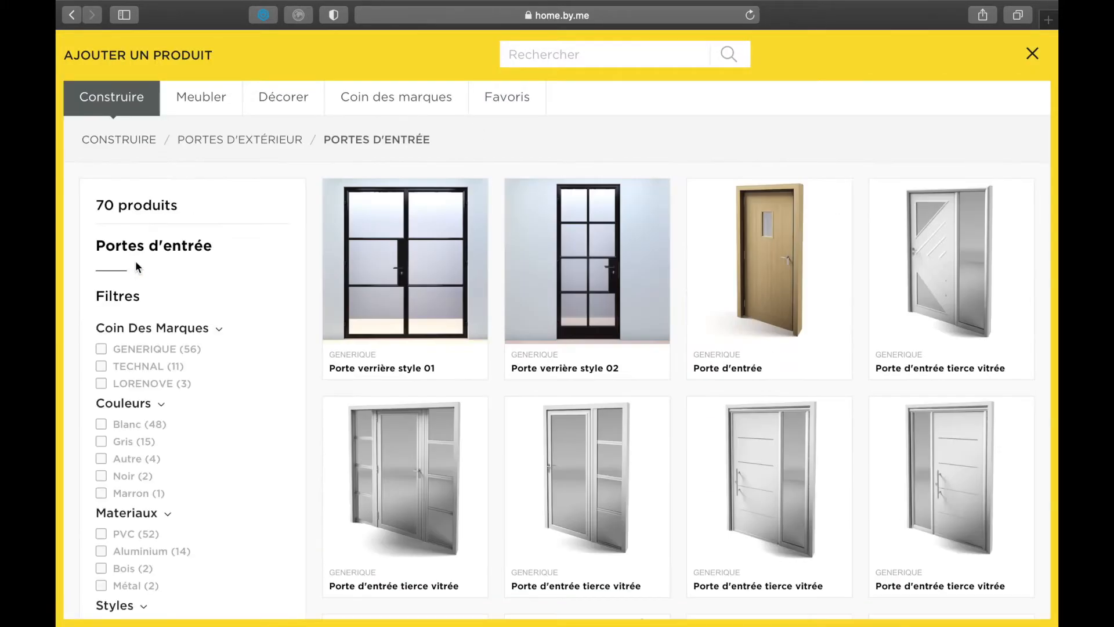
pyautogui.scroll(-10, 371, 405)
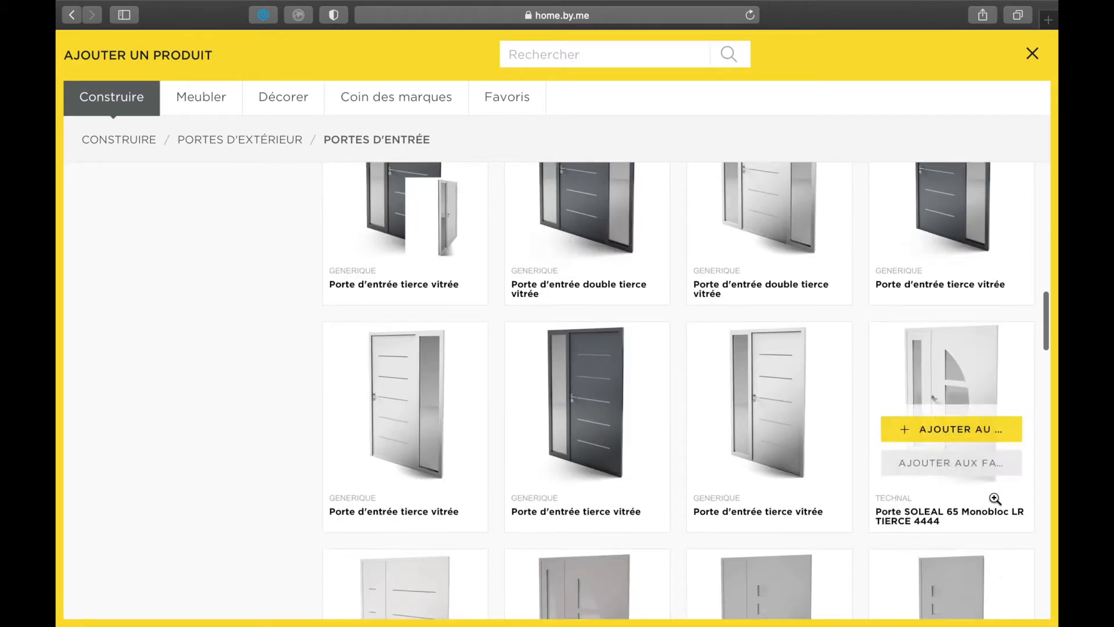
pyautogui.scroll(-2, 653, 555)
pyautogui.click(606, 474)
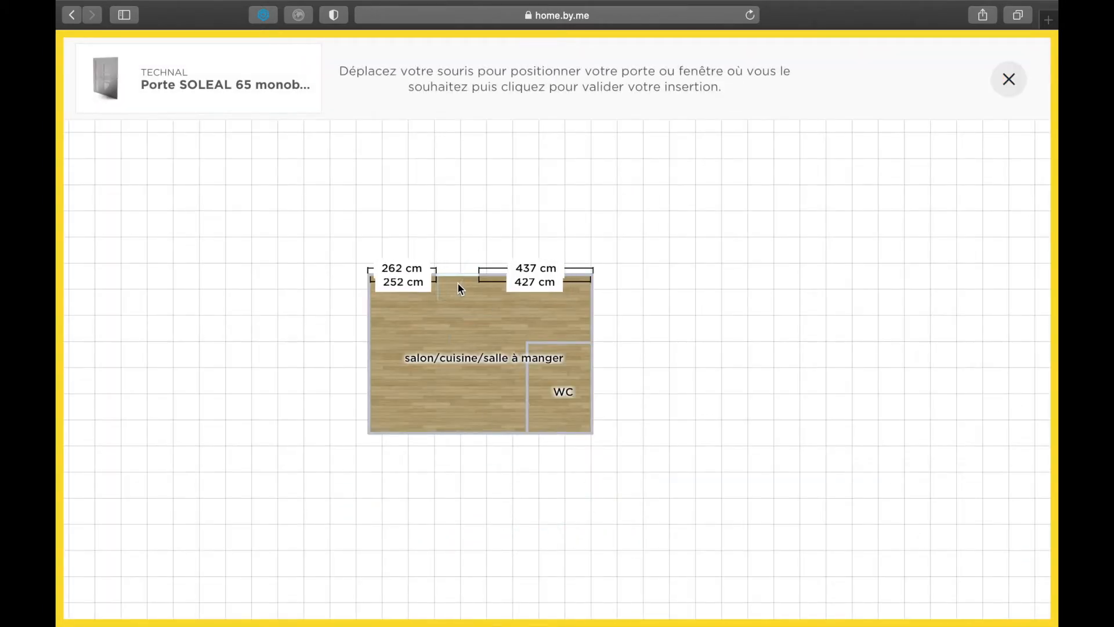
pyautogui.click(460, 285)
pyautogui.click(649, 220)
pyautogui.scroll(5, 649, 217)
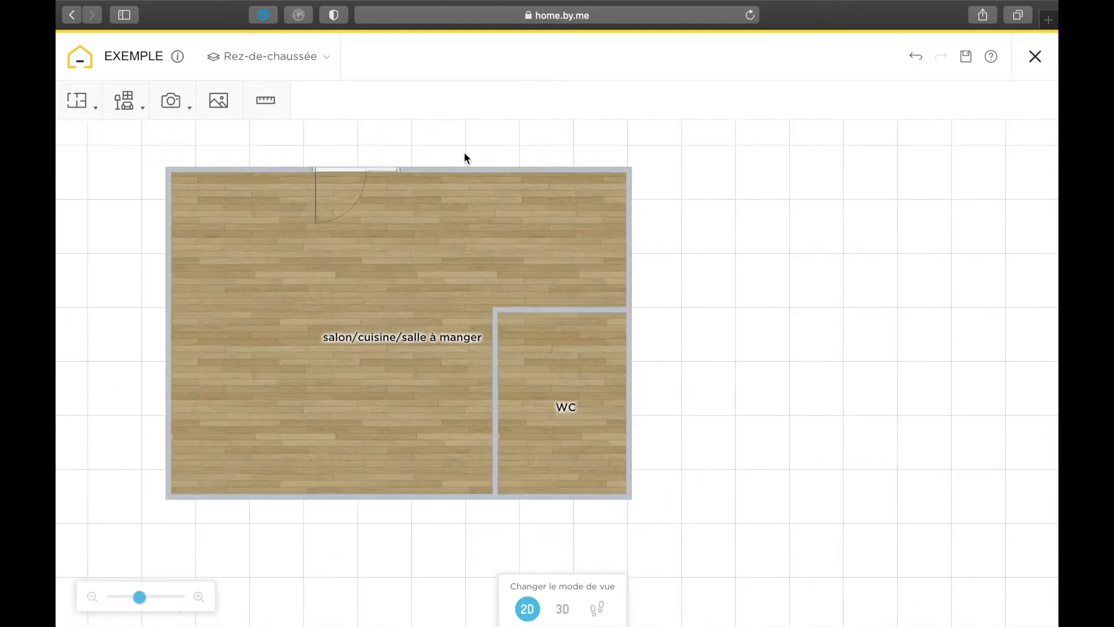
# Insert a Lorenove KHELIO2 double window with a burgundy frame into the upper wall, between the entrance door and the left corner
pyautogui.click(121, 99)
pyautogui.click(140, 140)
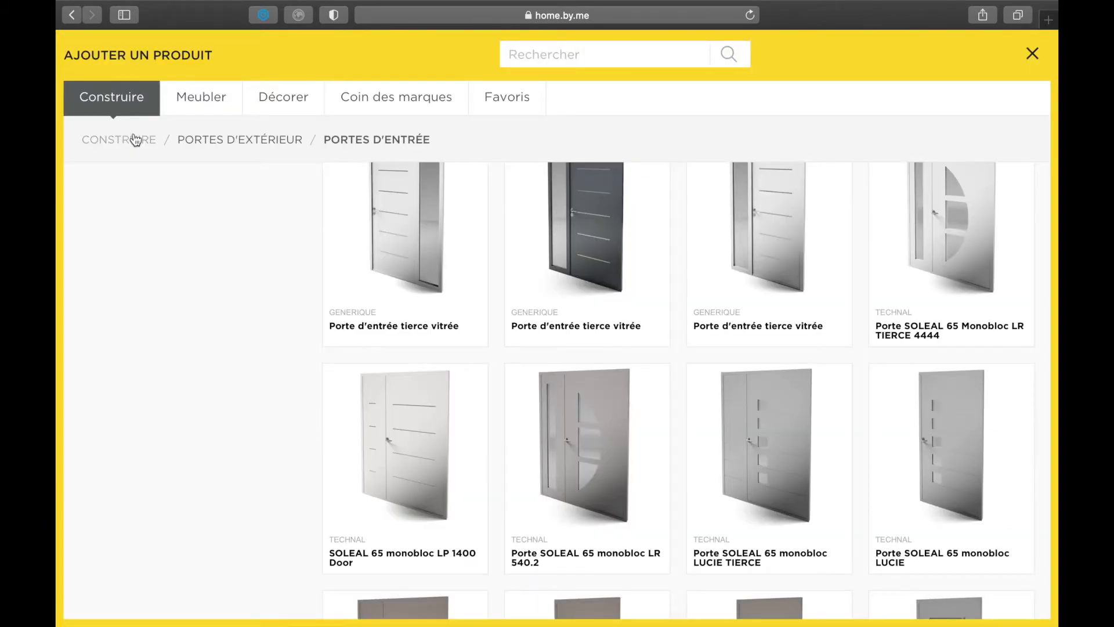
pyautogui.click(123, 141)
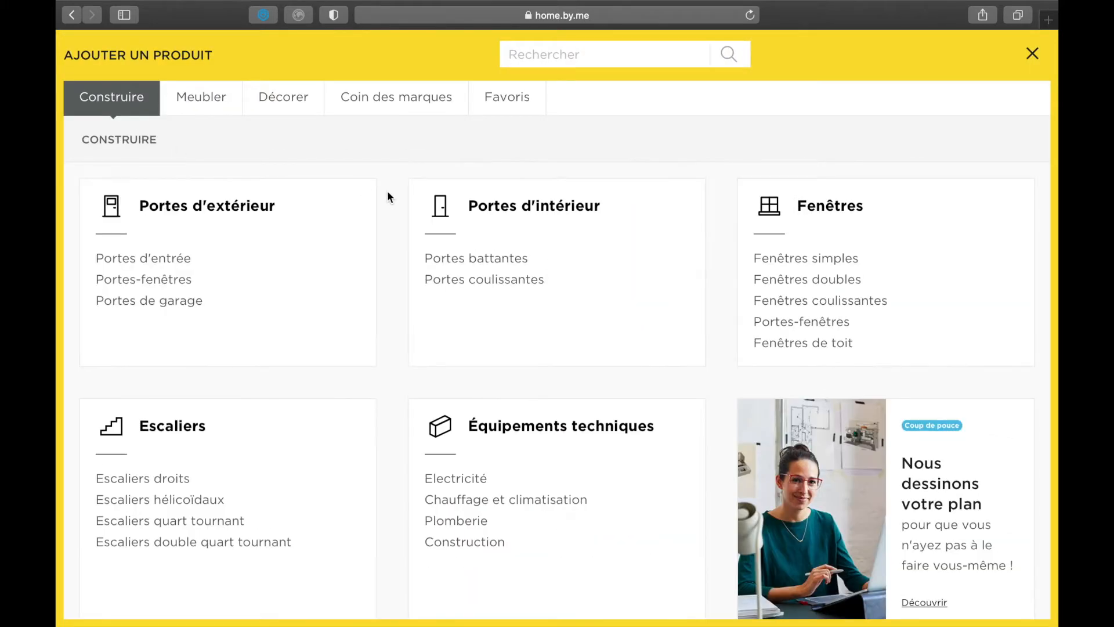
pyautogui.click(825, 279)
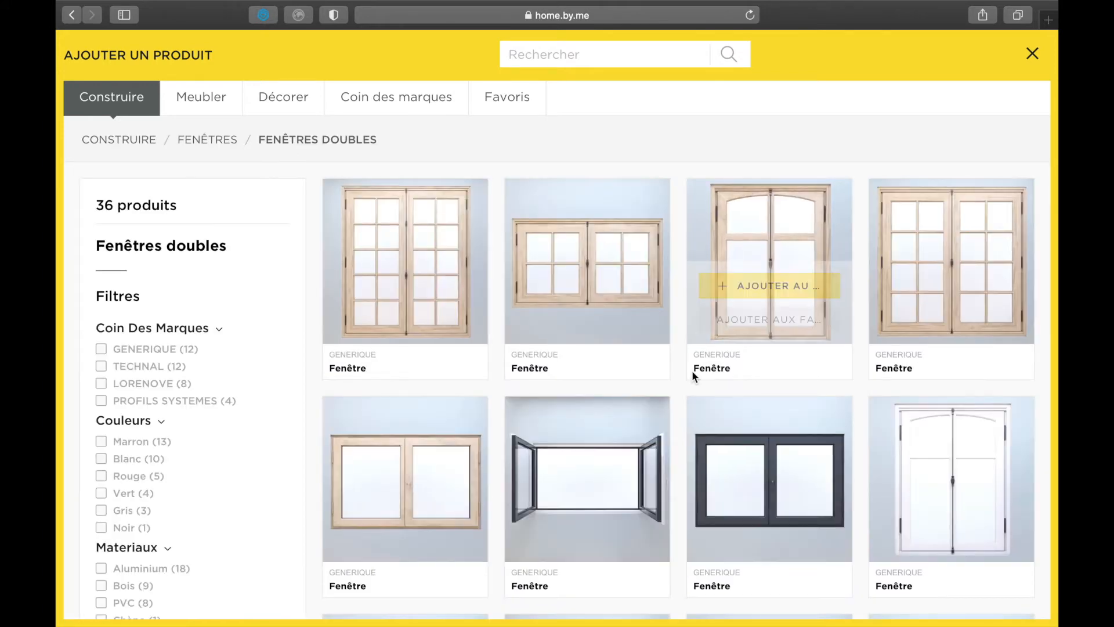
pyautogui.scroll(-20, 692, 371)
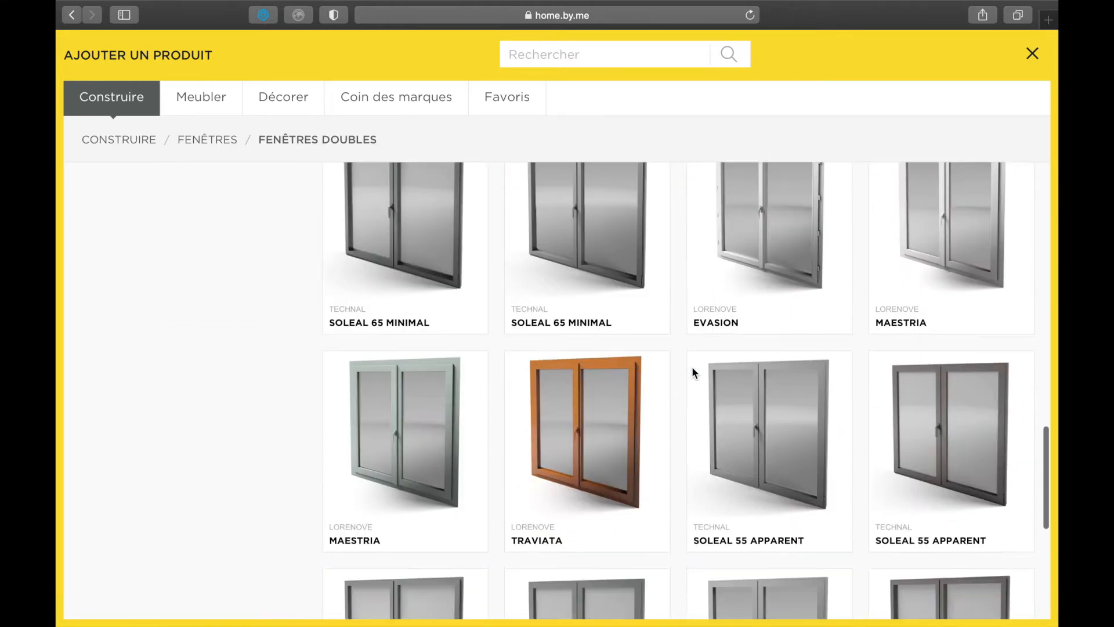
pyautogui.scroll(-8, 692, 372)
pyautogui.click(741, 508)
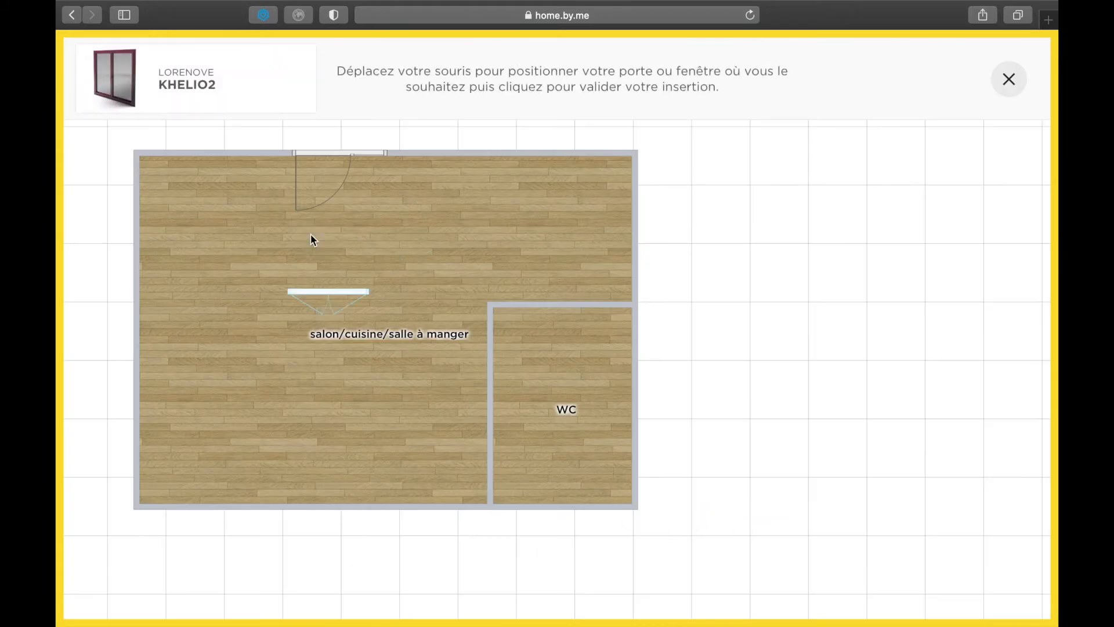
pyautogui.click(199, 171)
pyautogui.click(85, 264)
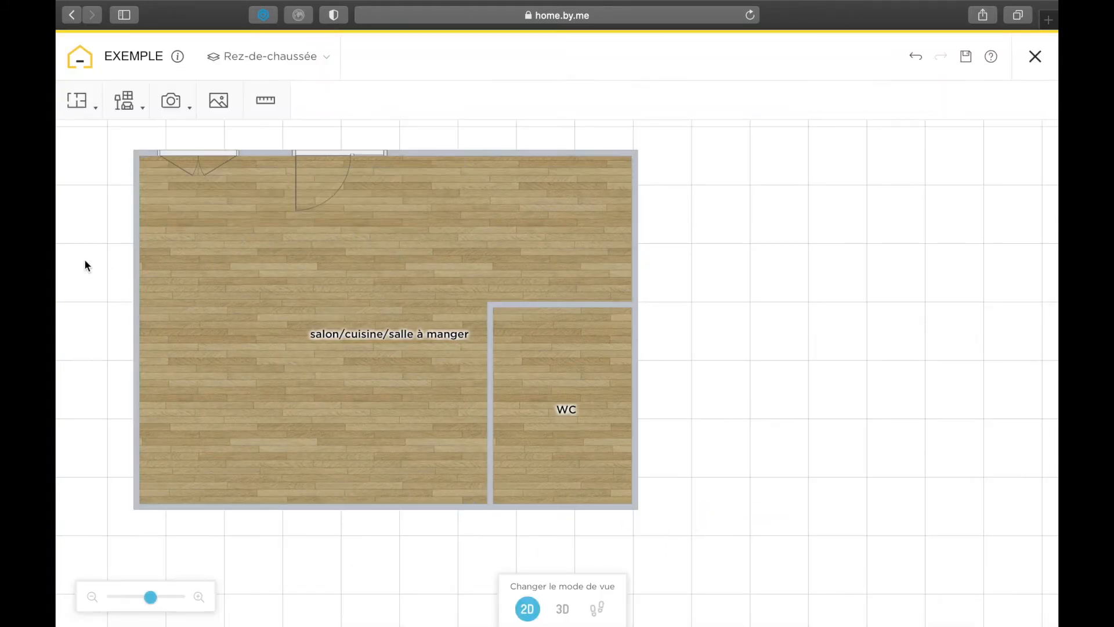
# Duplicate the KHELIO2 window onto the upper wall right of the entrance door and onto the main room's right wall
pyautogui.click(198, 155)
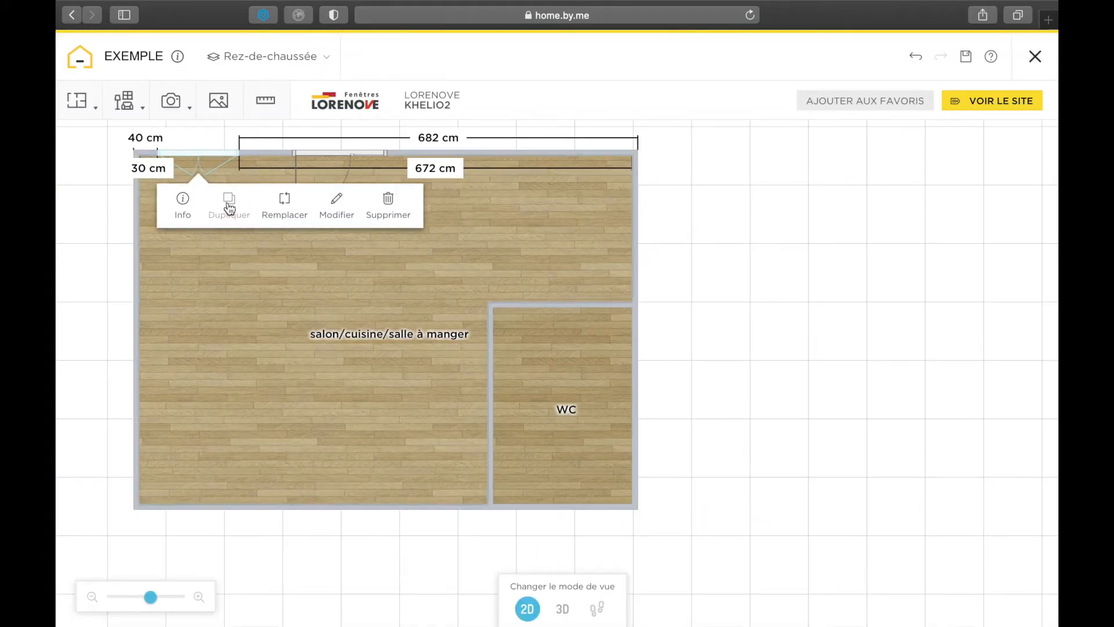
pyautogui.click(229, 209)
pyautogui.click(522, 175)
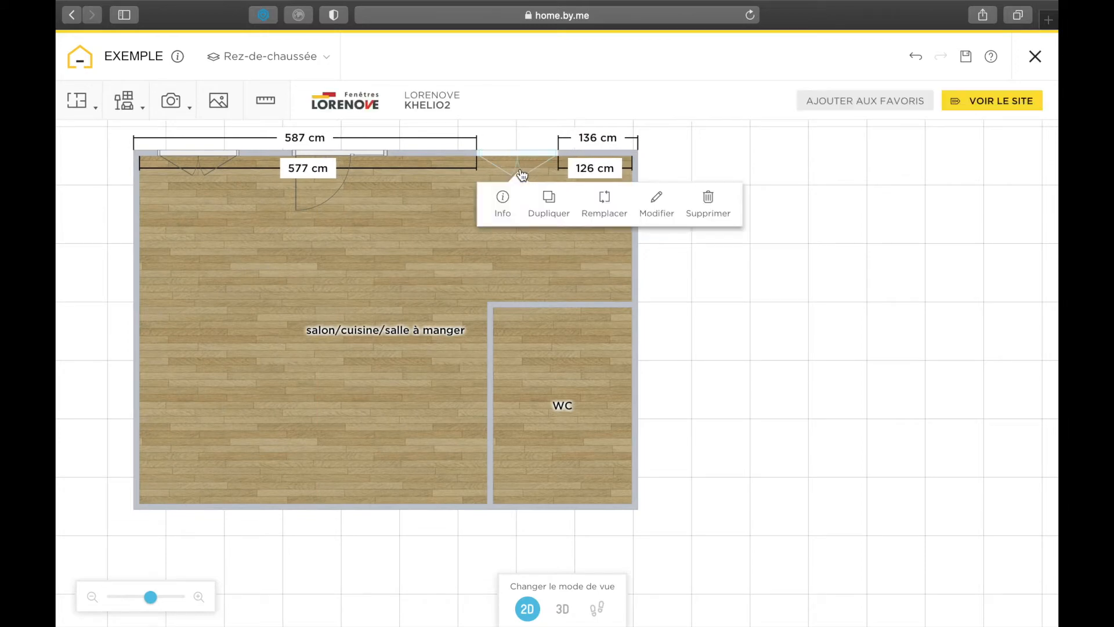
pyautogui.click(549, 200)
pyautogui.click(613, 232)
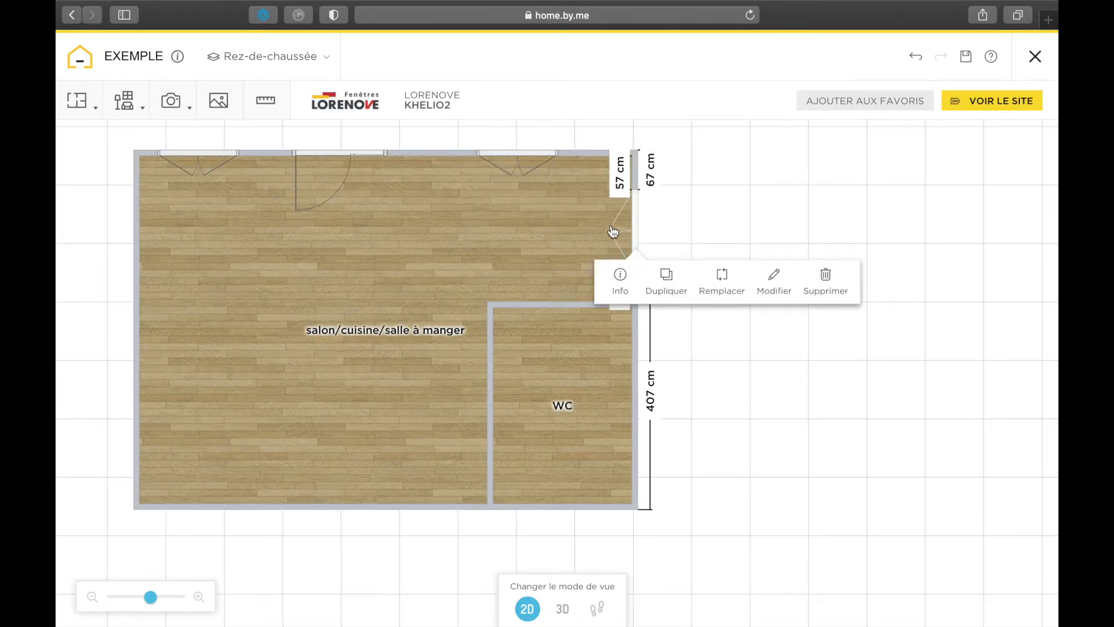
# Duplicate the right-wall window and move the copy down into the outer wall of the WC
pyautogui.click(663, 279)
pyautogui.click(704, 266)
pyautogui.click(636, 296)
pyautogui.click(713, 271)
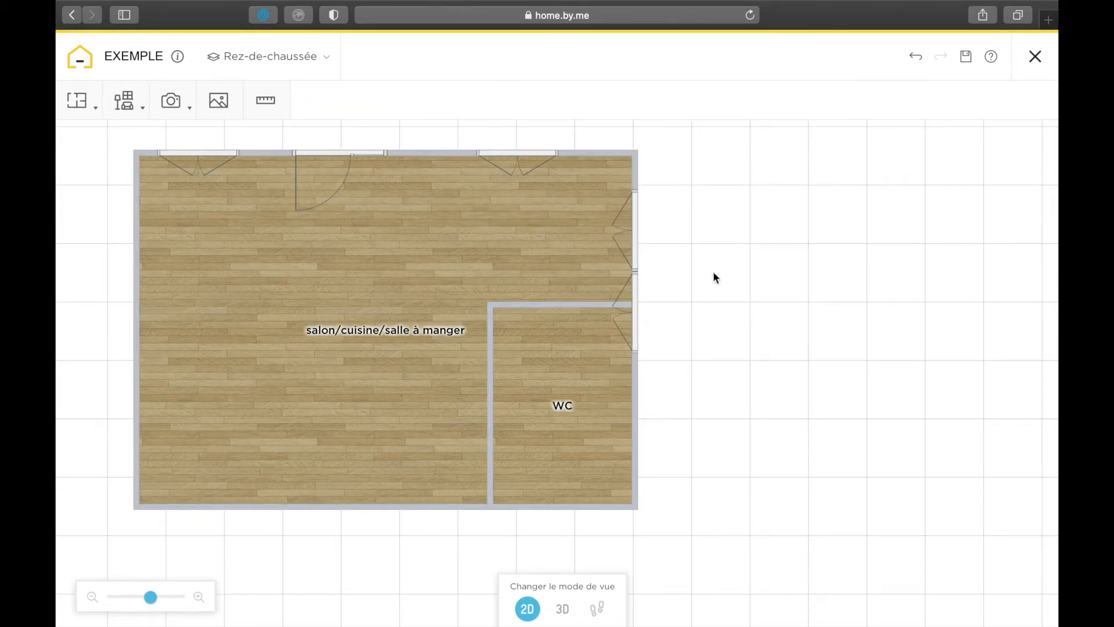
pyautogui.click(642, 280)
pyautogui.moveTo(643, 279); pyautogui.dragTo(632, 371)
pyautogui.click(696, 385)
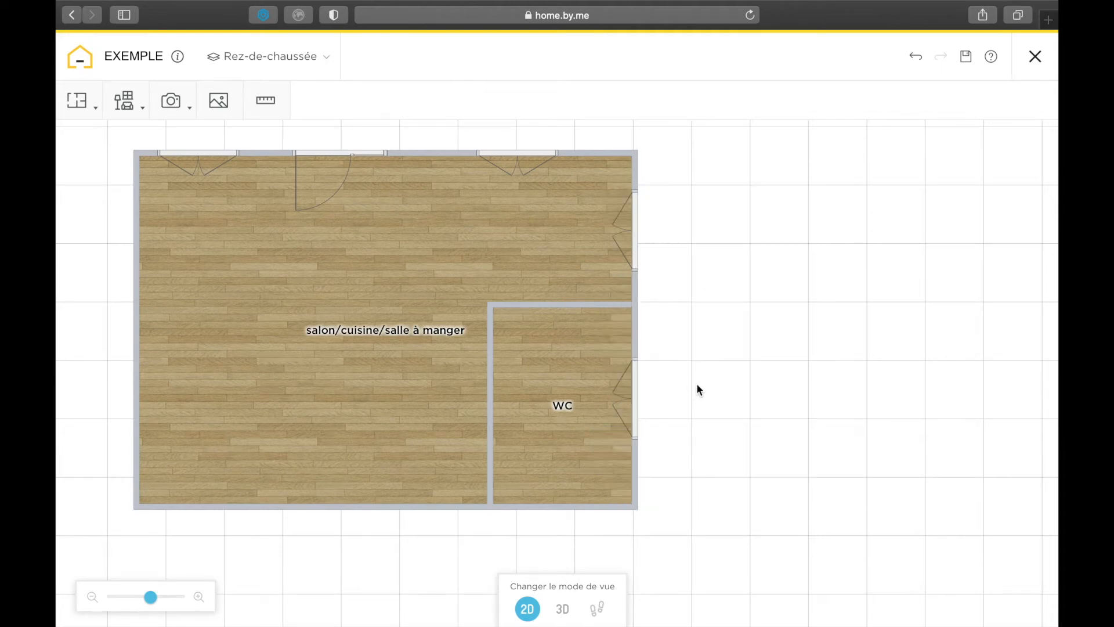
# Insert a white hinged Porte d'intérieur in the wall between the main room and the WC, near its upper end
pyautogui.click(113, 115)
pyautogui.click(140, 146)
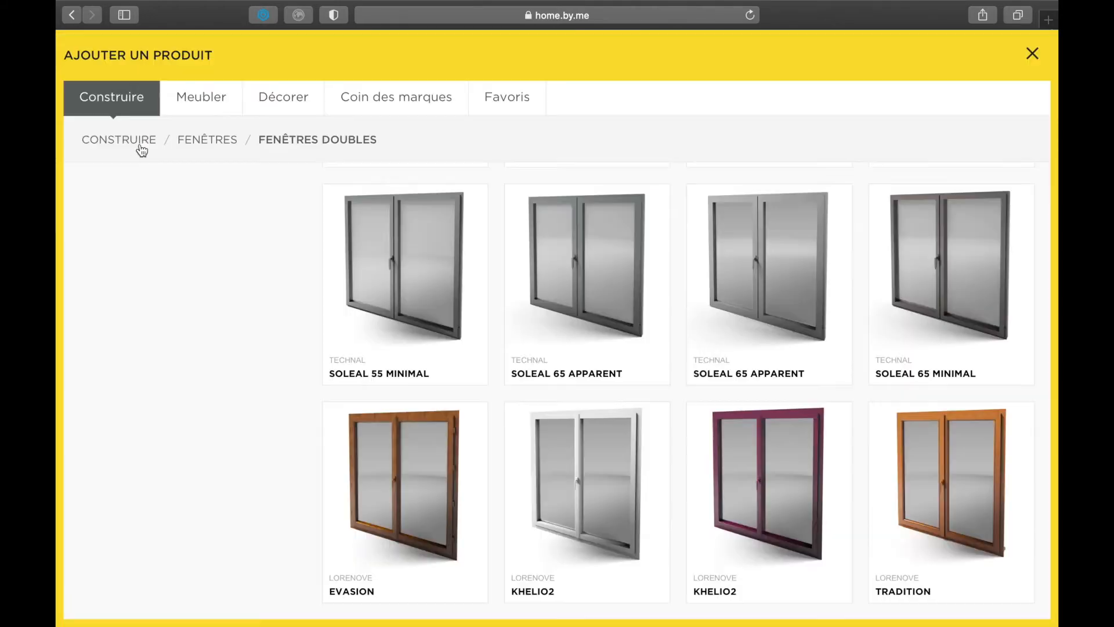
pyautogui.click(137, 144)
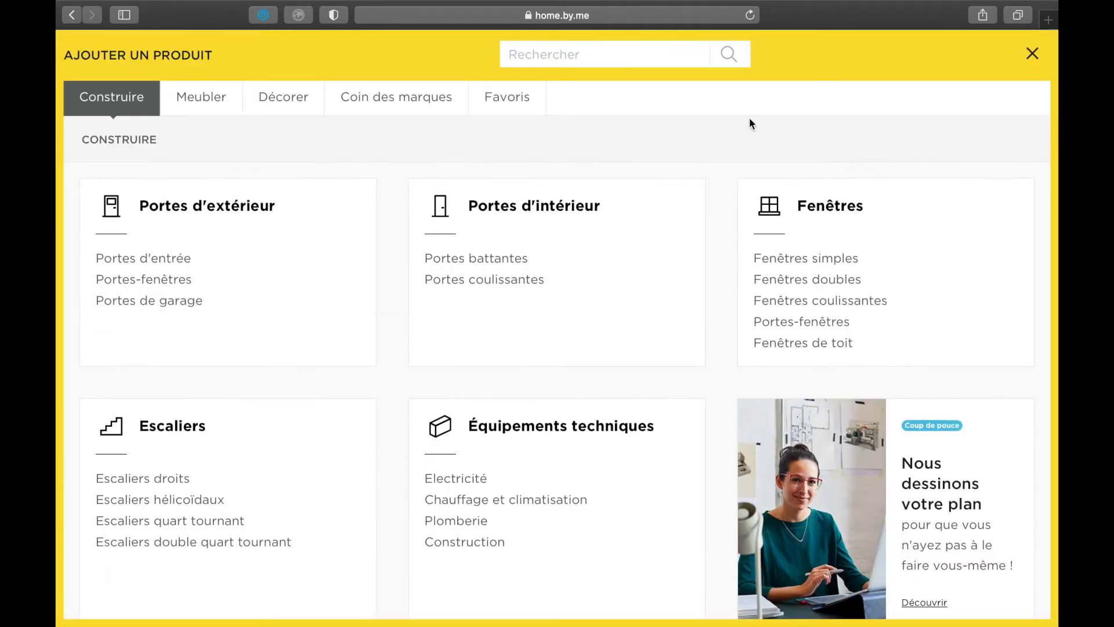
pyautogui.click(468, 259)
pyautogui.click(761, 504)
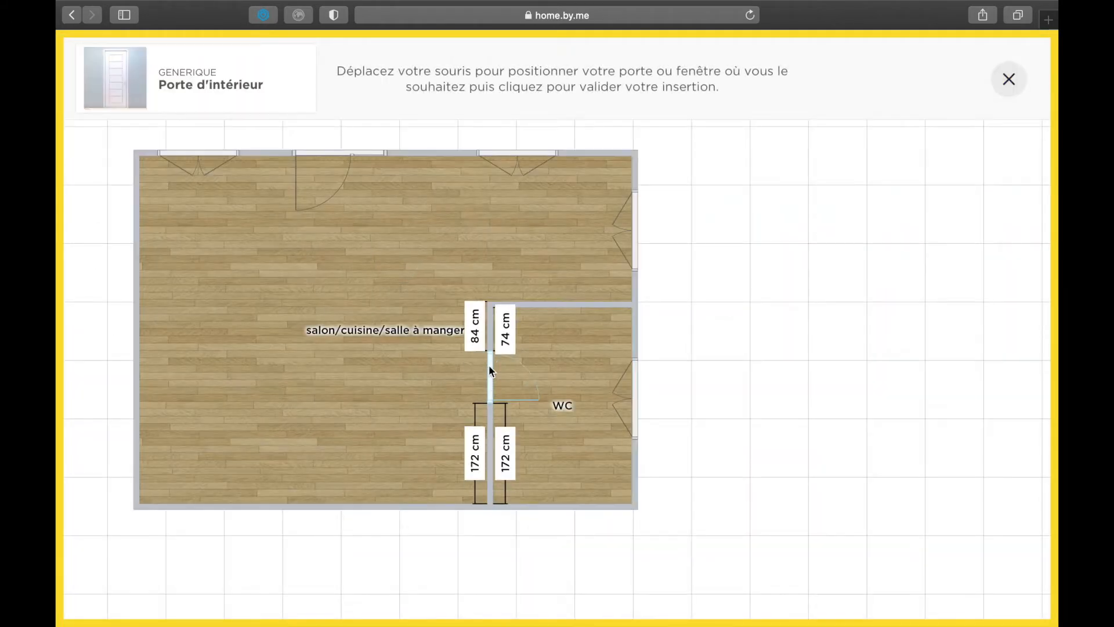
pyautogui.click(501, 350)
# Insert the generic double quarter-turn staircase with wooden steps and white sides in the lower part of the main room
pyautogui.click(123, 100)
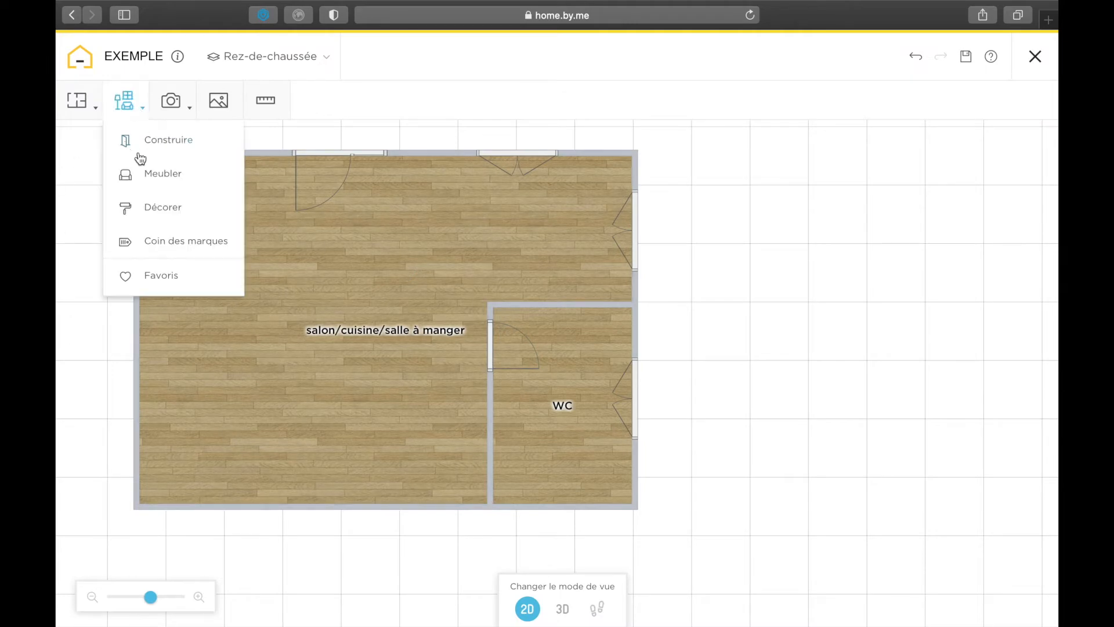
pyautogui.click(142, 141)
pyautogui.click(137, 139)
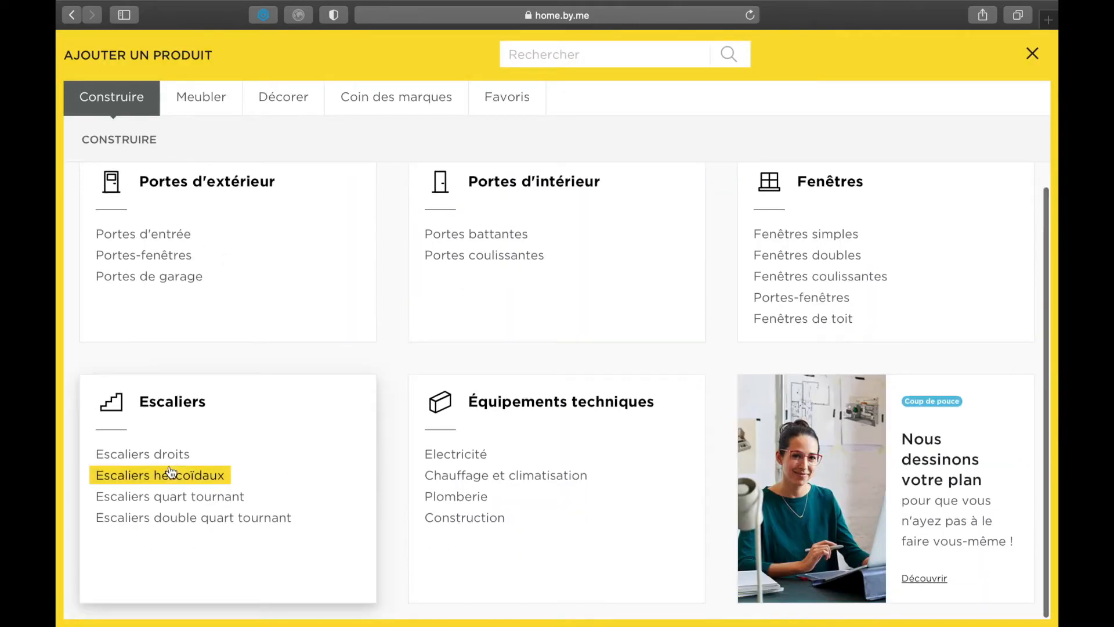
pyautogui.click(180, 517)
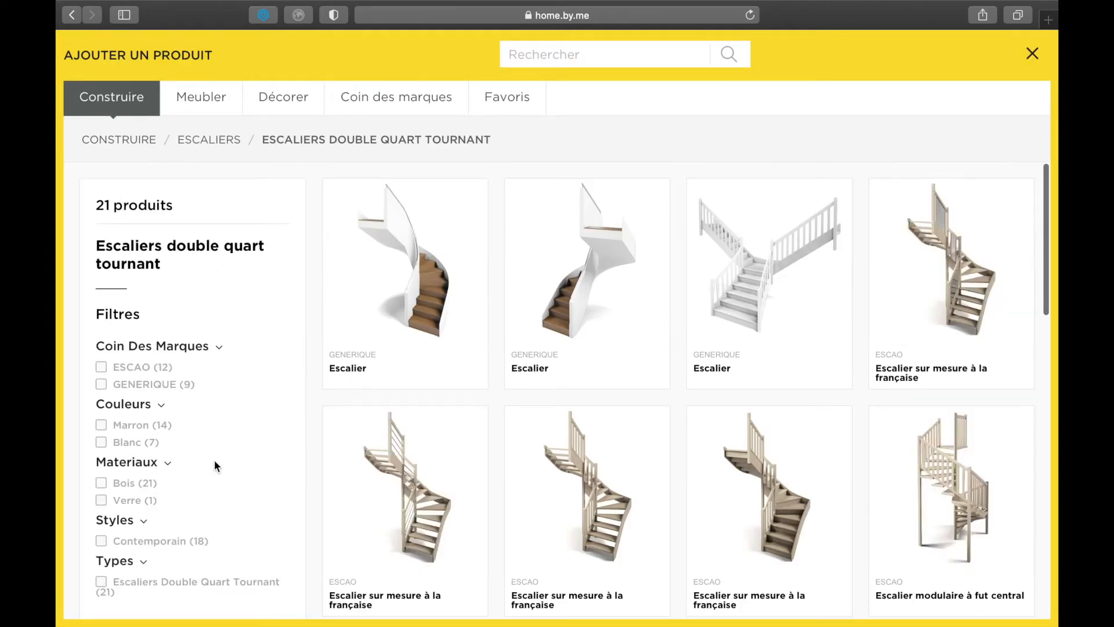
pyautogui.click(468, 319)
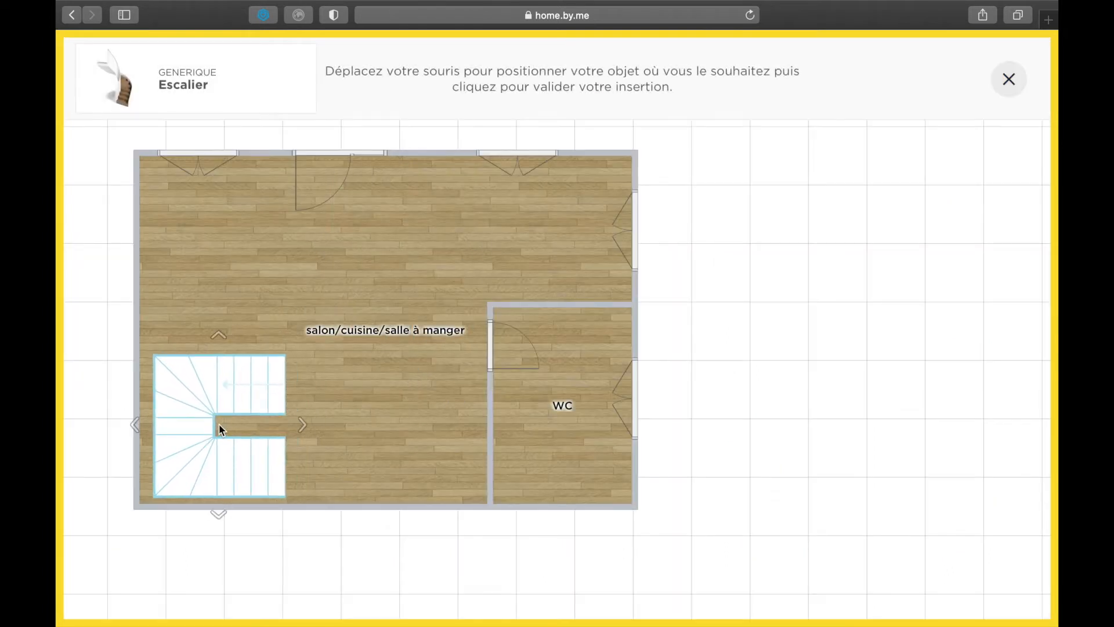
pyautogui.click(380, 425)
# Rotate the staircase so its flights face up the plan and fit it into the corner between the lower wall and the WC wall
pyautogui.moveTo(383, 301); pyautogui.dragTo(256, 450)
pyautogui.scroll(-2, 258, 444)
pyautogui.click(256, 429)
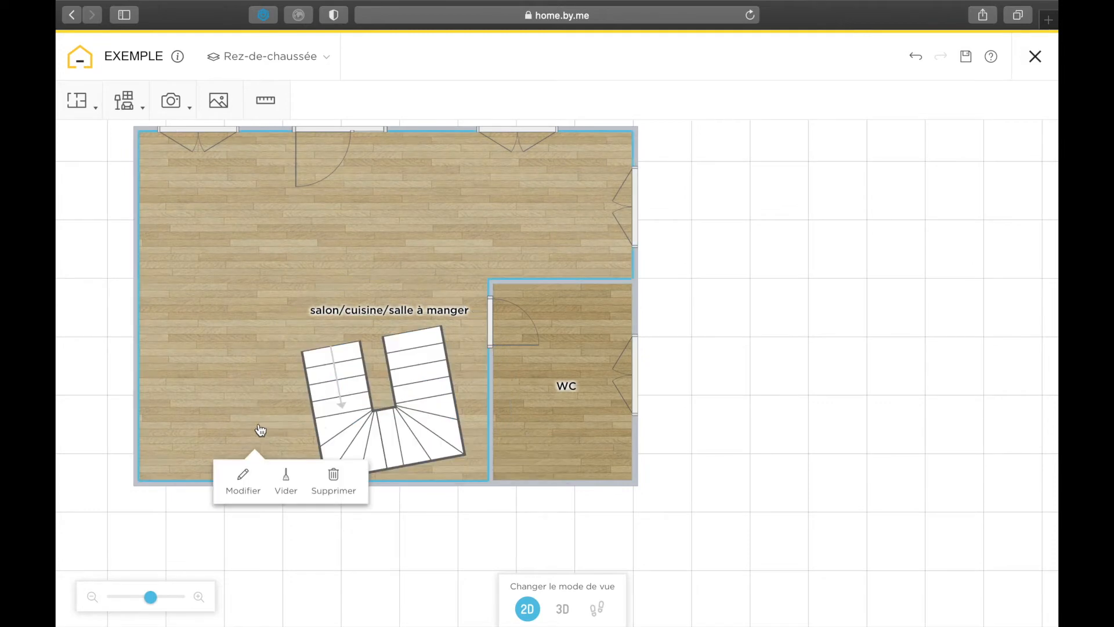
pyautogui.click(357, 408)
pyautogui.moveTo(257, 380); pyautogui.dragTo(263, 357)
pyautogui.moveTo(333, 389); pyautogui.dragTo(366, 399)
pyautogui.click(809, 275)
pyautogui.click(362, 413)
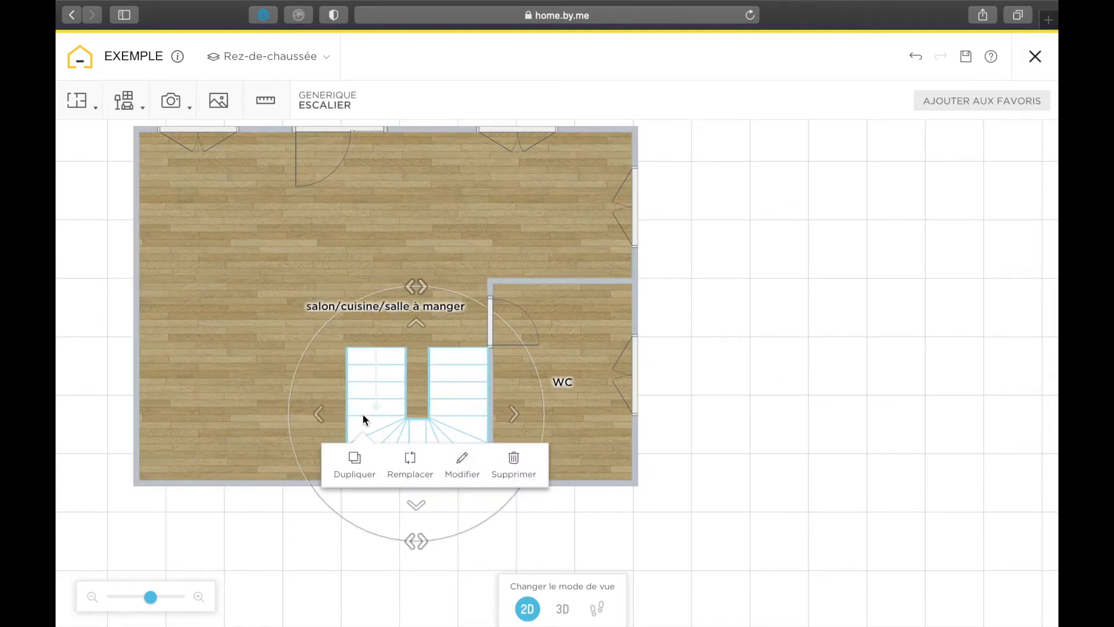
pyautogui.click(790, 353)
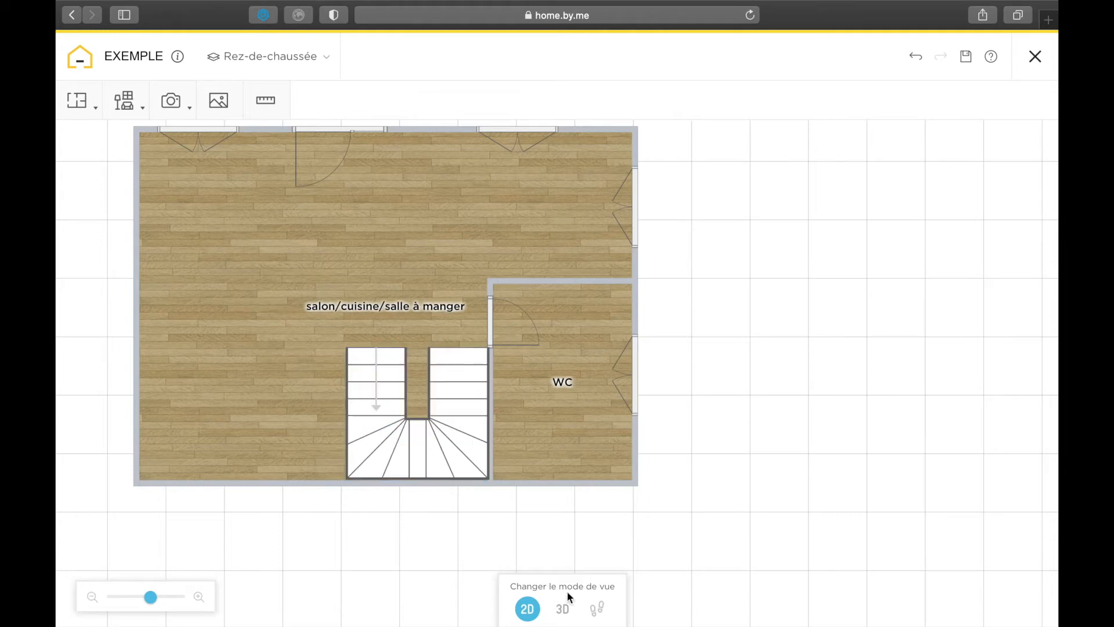
# In the 3D view, replace the white WC door with a dark interior door glazed in its upper part
pyautogui.click(562, 609)
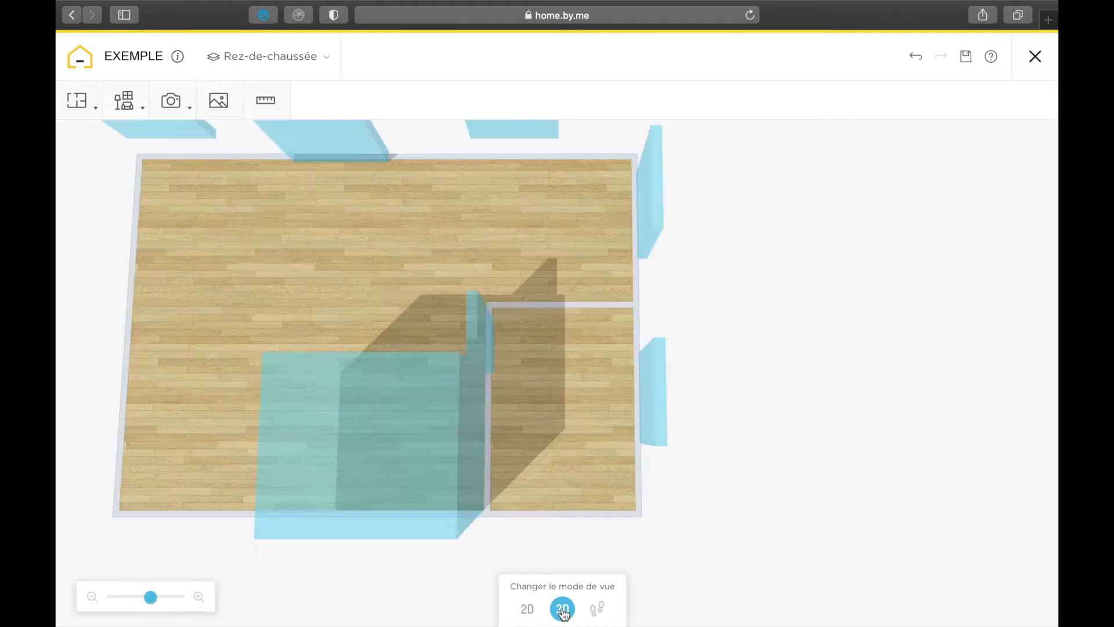
pyautogui.moveTo(711, 421); pyautogui.dragTo(774, 462)
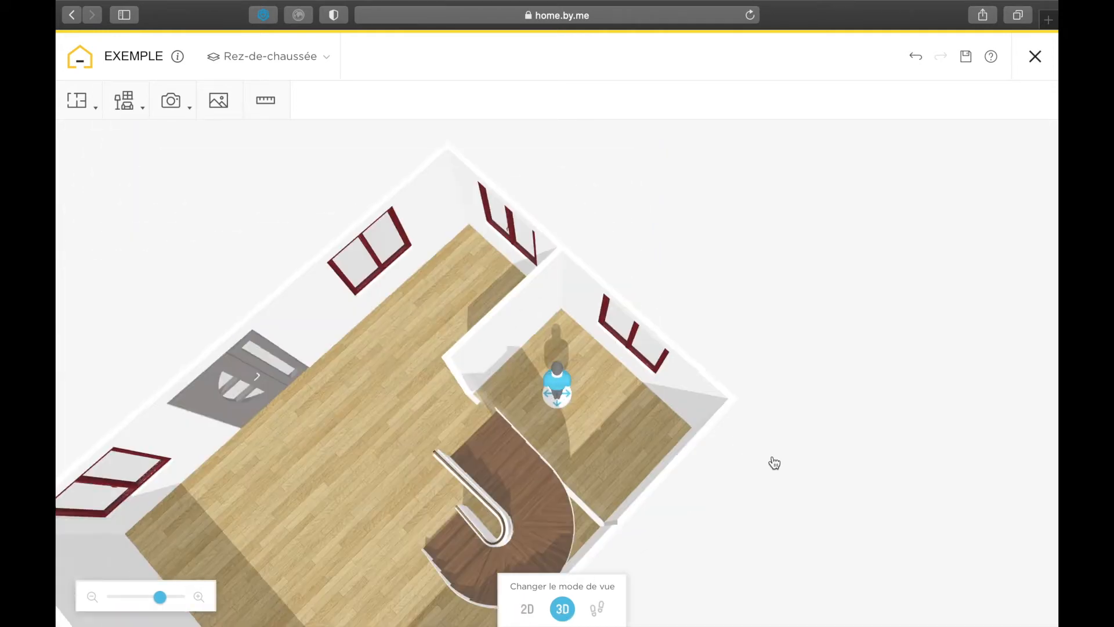
pyautogui.moveTo(557, 394); pyautogui.dragTo(483, 432)
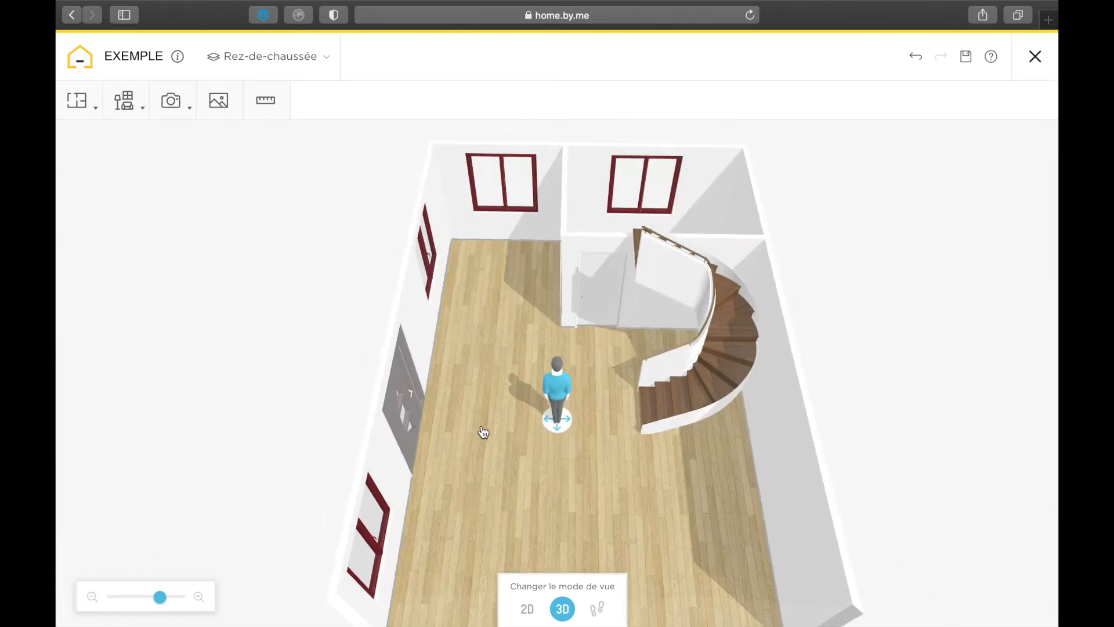
pyautogui.click(603, 303)
pyautogui.click(650, 345)
pyautogui.scroll(-3, 520, 495)
pyautogui.scroll(-10, 518, 495)
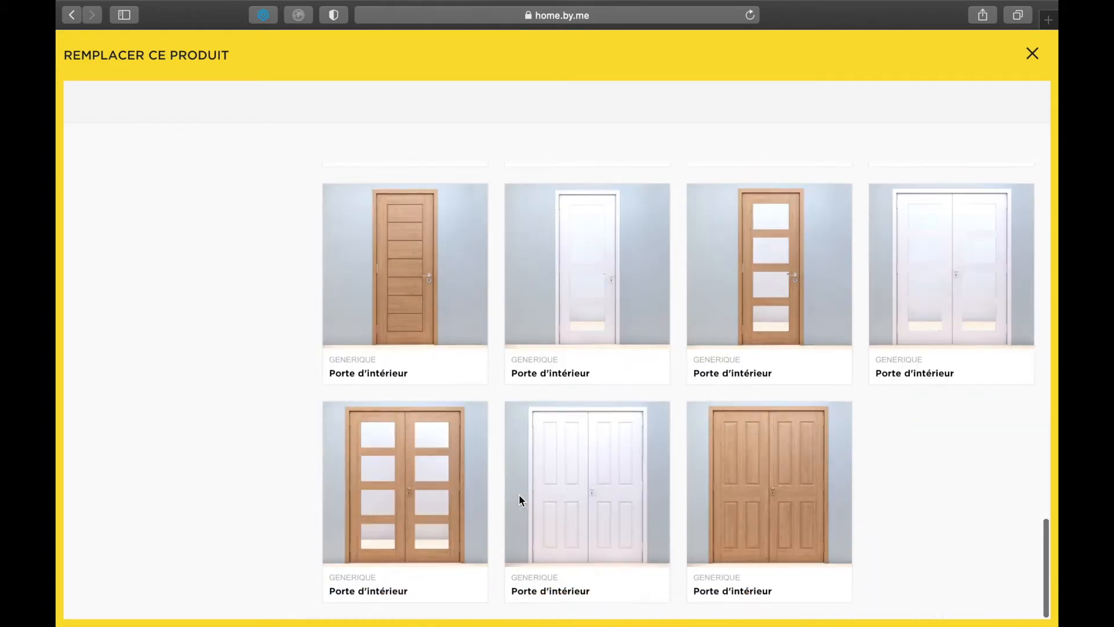
pyautogui.scroll(5, 518, 495)
pyautogui.scroll(-2, 519, 493)
pyautogui.click(599, 524)
# Change the floor covering of salon/cuisine/salle à manger to a greyish-brown wood plank finish
pyautogui.moveTo(845, 380); pyautogui.dragTo(751, 479)
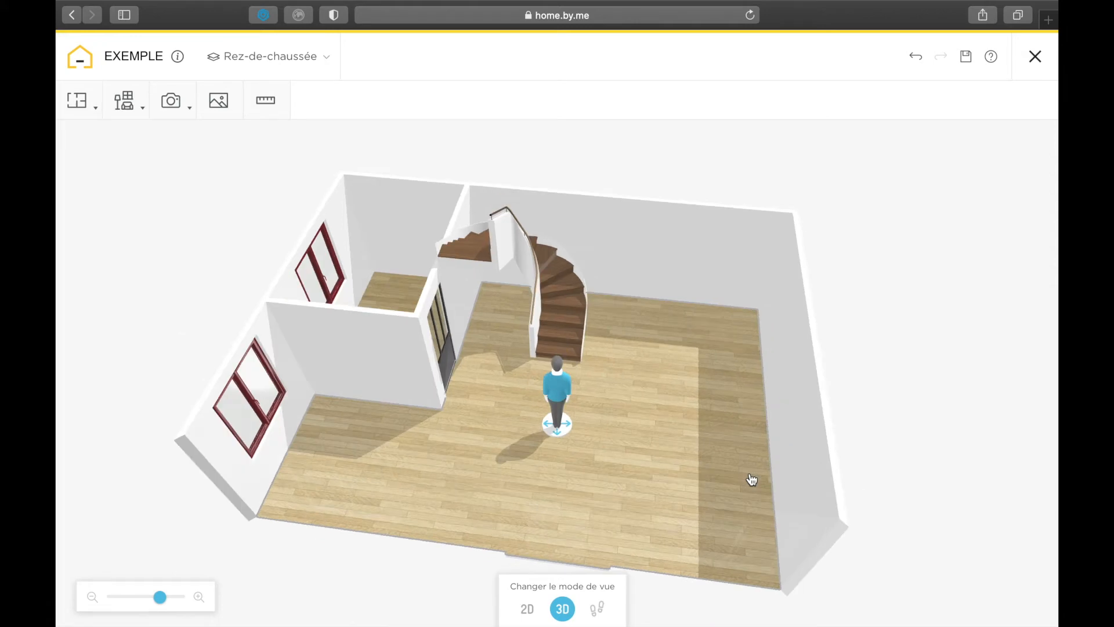
pyautogui.click(462, 447)
pyautogui.click(455, 481)
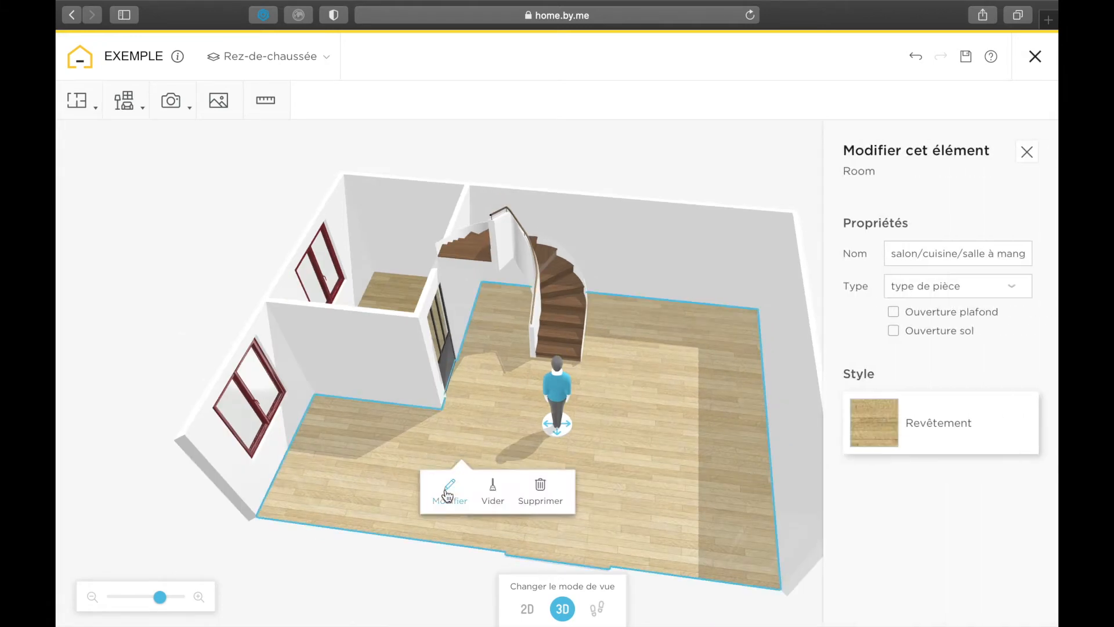
pyautogui.click(891, 418)
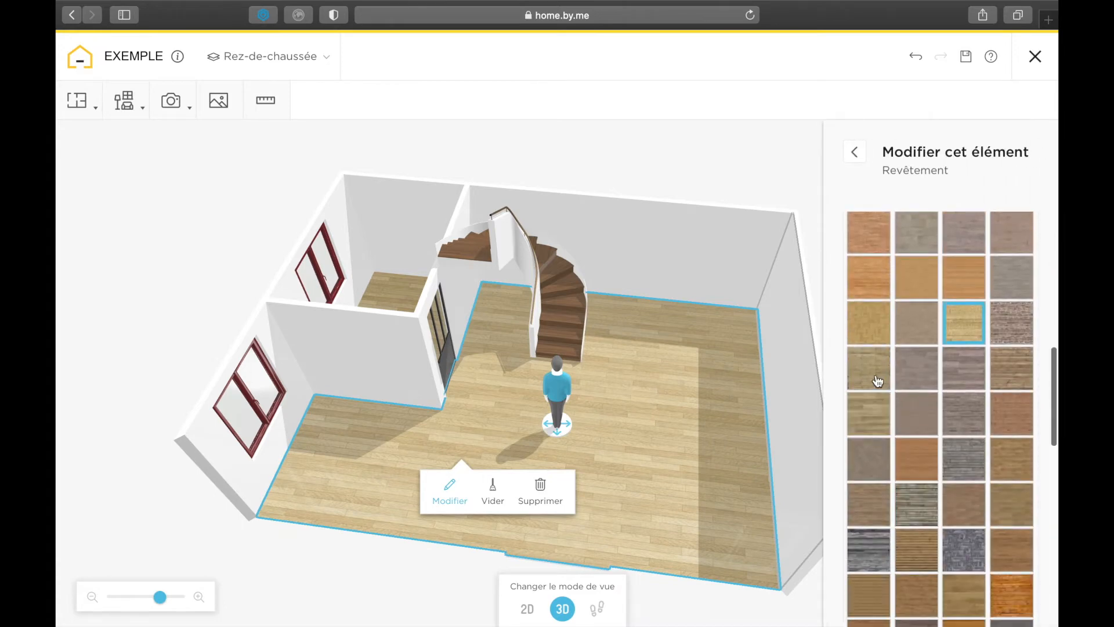
pyautogui.click(695, 162)
pyautogui.moveTo(695, 161); pyautogui.dragTo(700, 326)
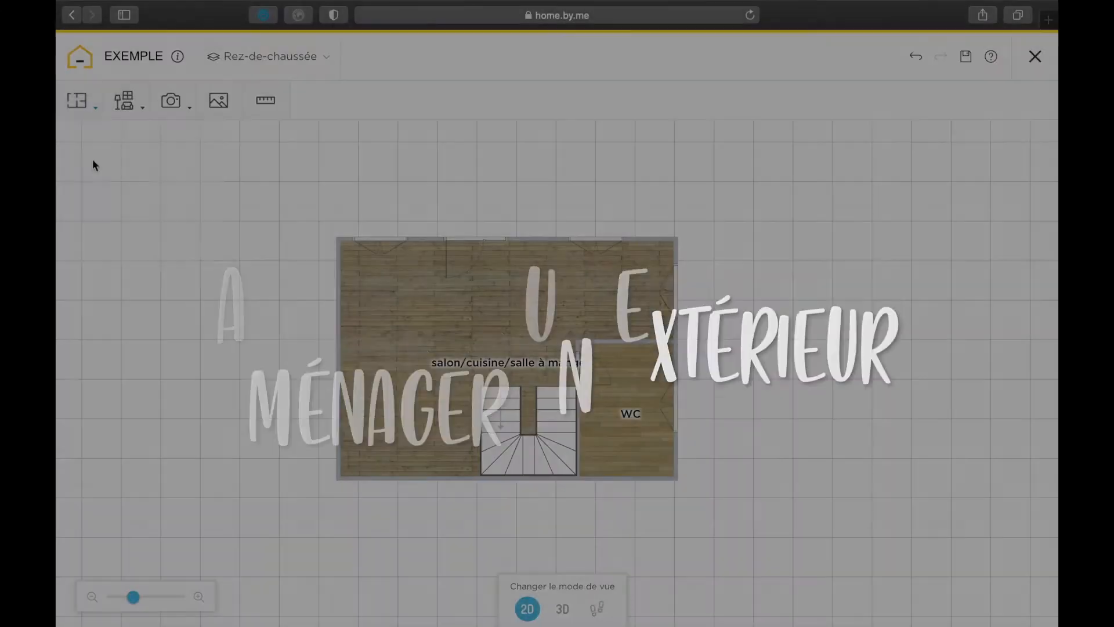
# Create a Jardin exterior with an area of 200 and place it around the whole house
pyautogui.click(81, 108)
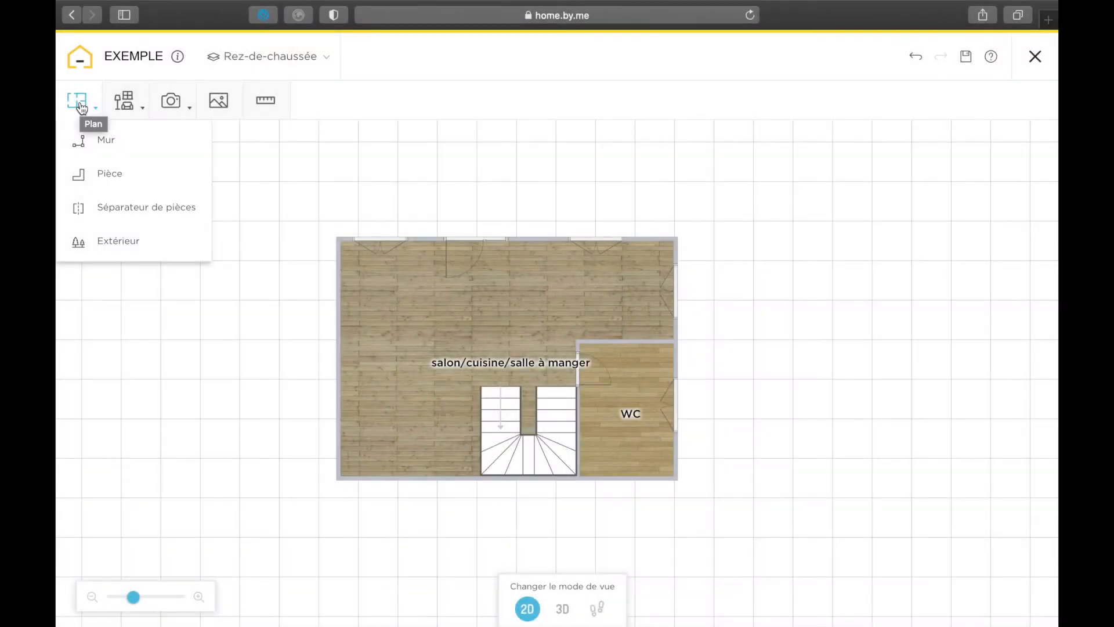
pyautogui.click(115, 242)
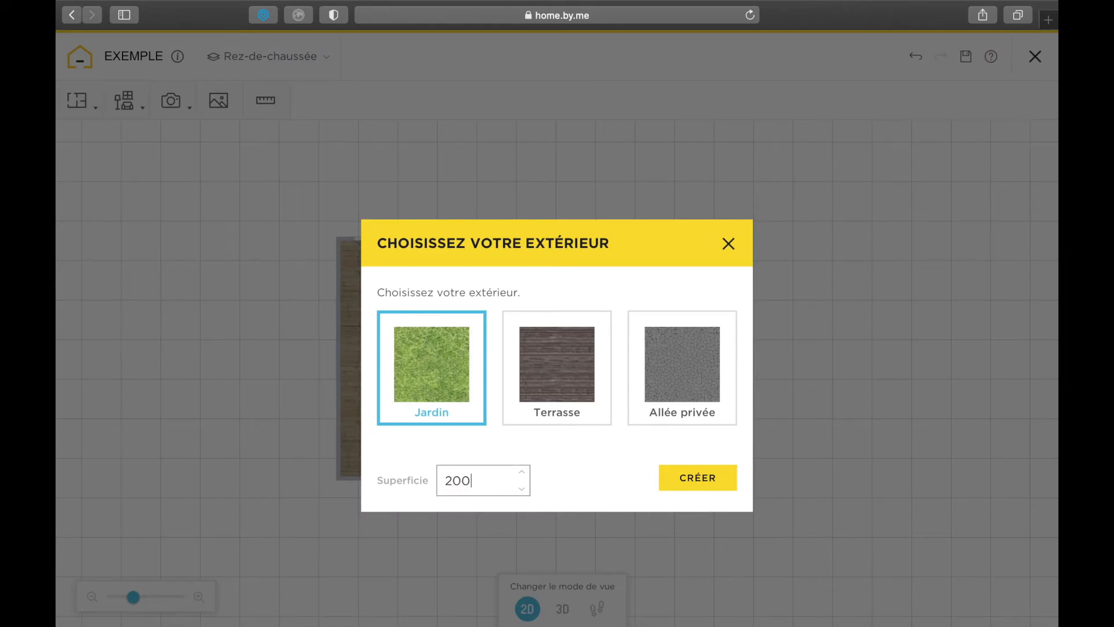
pyautogui.click(698, 477)
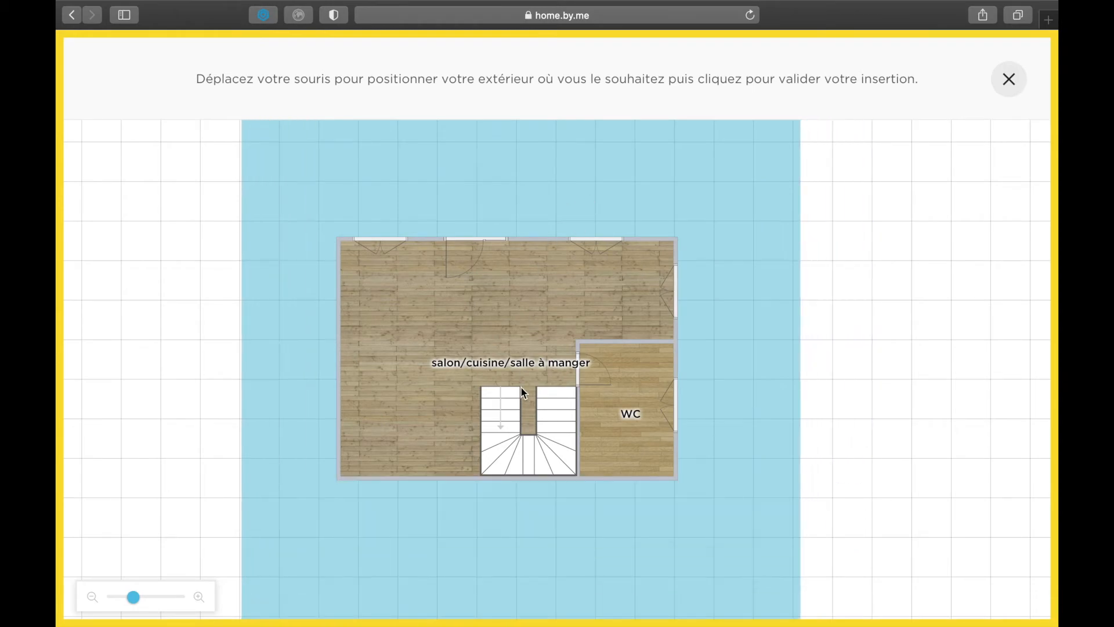
pyautogui.click(521, 387)
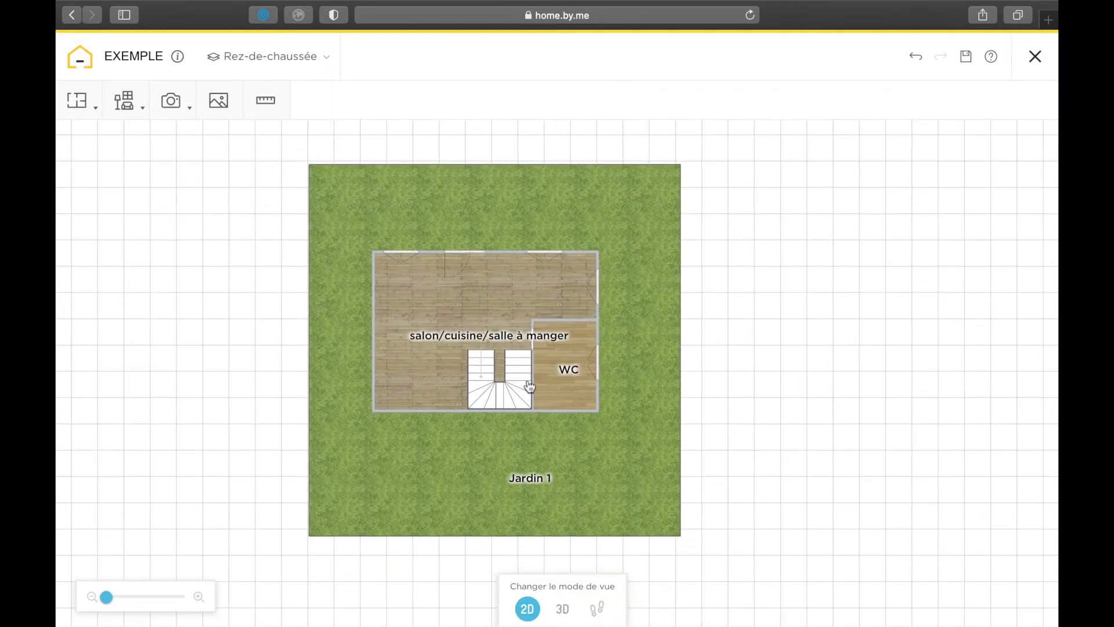
# Create an Allée privée exterior and place it in the garden against the house's upper wall
pyautogui.moveTo(106, 595); pyautogui.dragTo(129, 585)
pyautogui.click(97, 109)
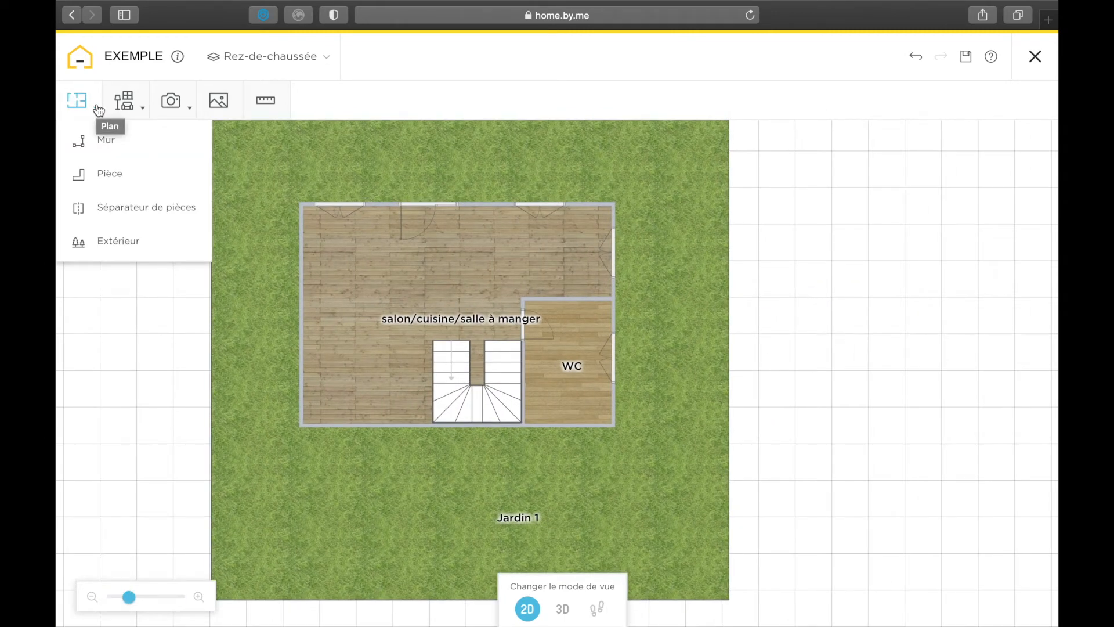
pyautogui.click(127, 433)
pyautogui.click(96, 112)
pyautogui.click(84, 254)
pyautogui.click(679, 389)
pyautogui.click(690, 472)
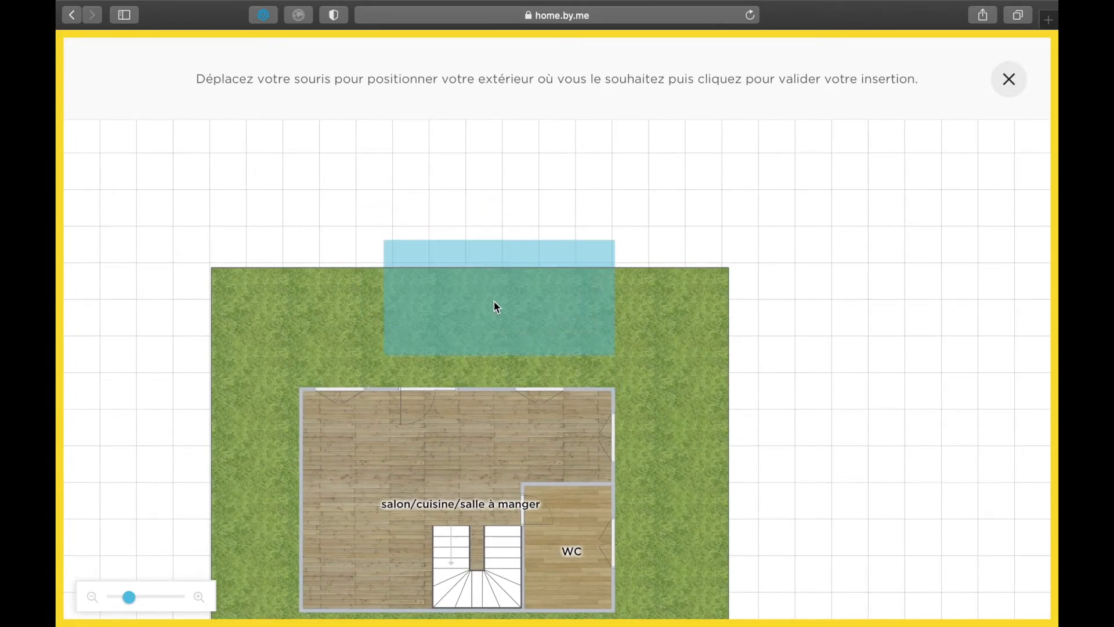
pyautogui.click(501, 323)
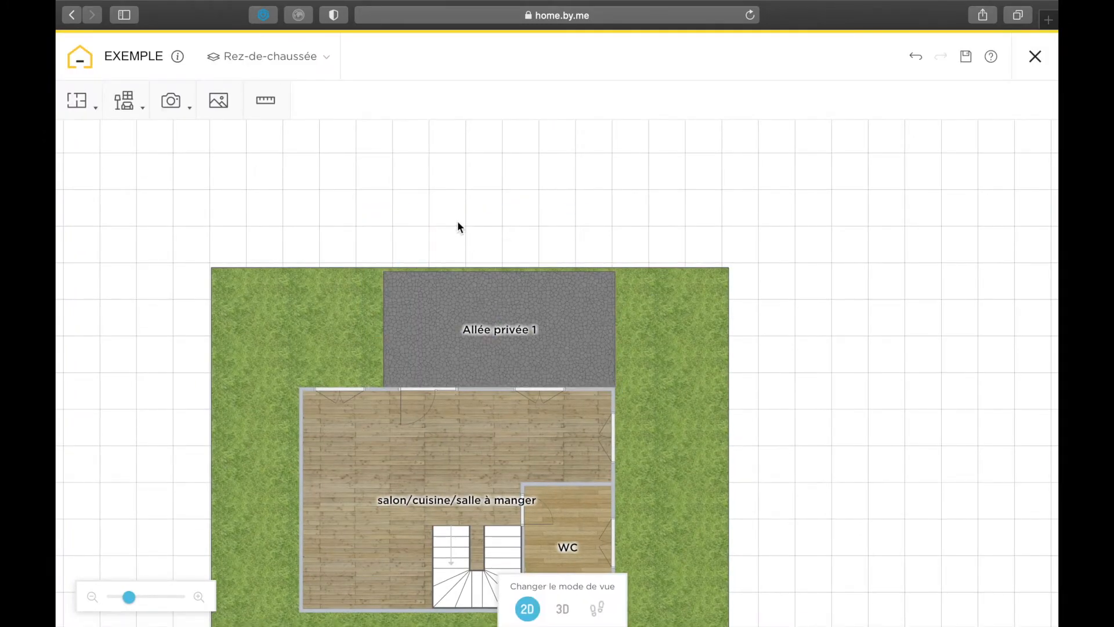
# Resize the private driveway to a narrow strip running from the front door to the garden's upper edge
pyautogui.scroll(5, 457, 222)
pyautogui.moveTo(685, 227); pyautogui.dragTo(390, 261)
pyautogui.moveTo(286, 156); pyautogui.dragTo(284, 149)
pyautogui.scroll(-5, 443, 264)
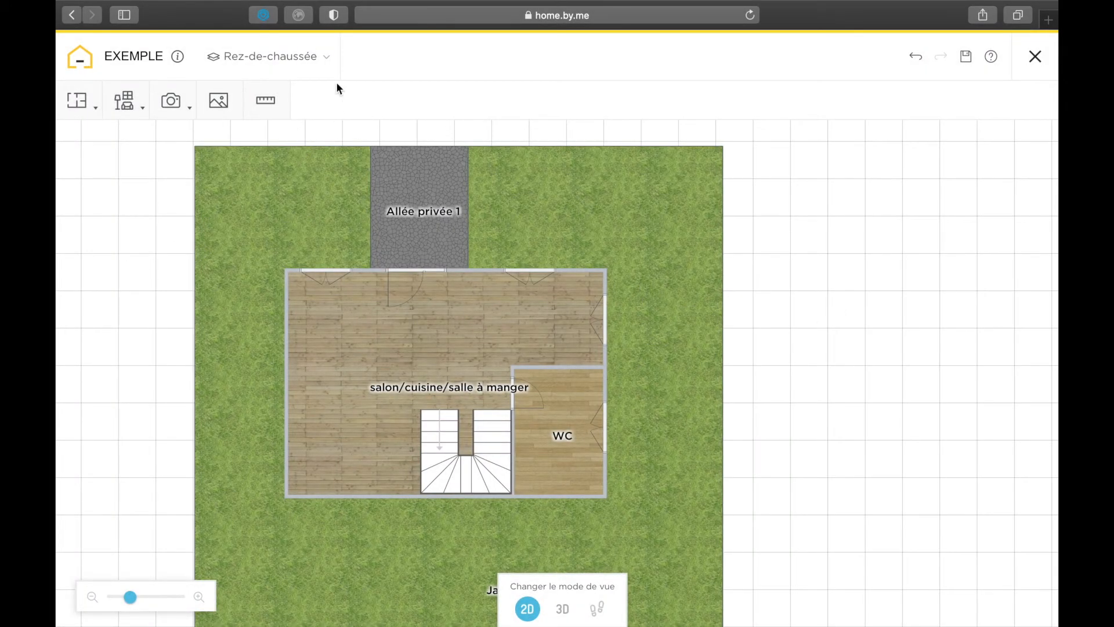
# Add a first floor (Premier étage) above the ground floor
pyautogui.click(323, 60)
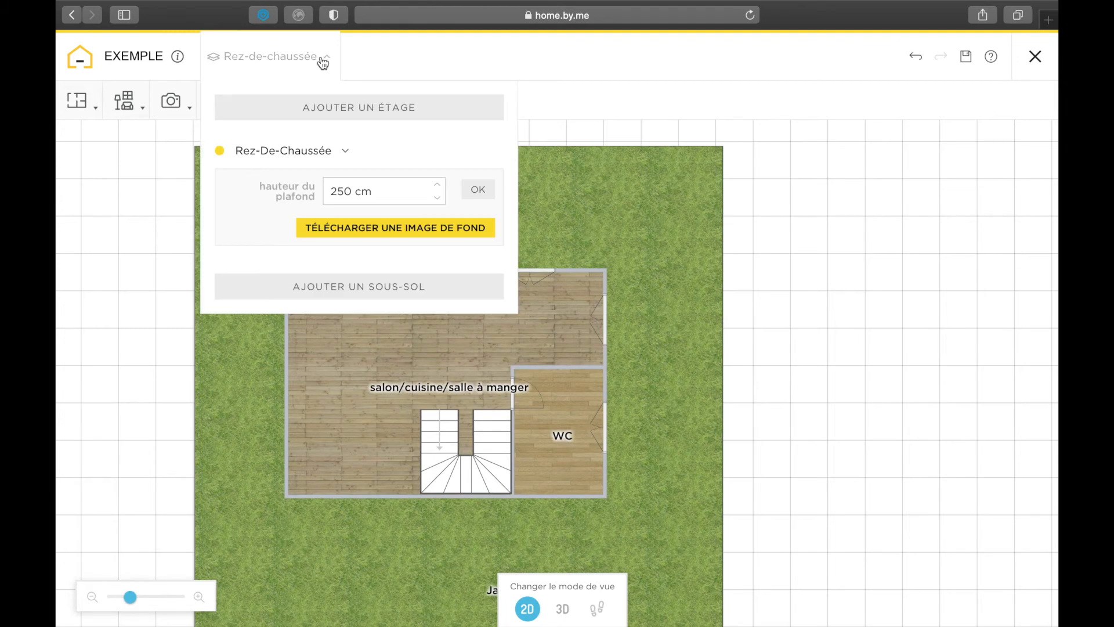
pyautogui.click(319, 110)
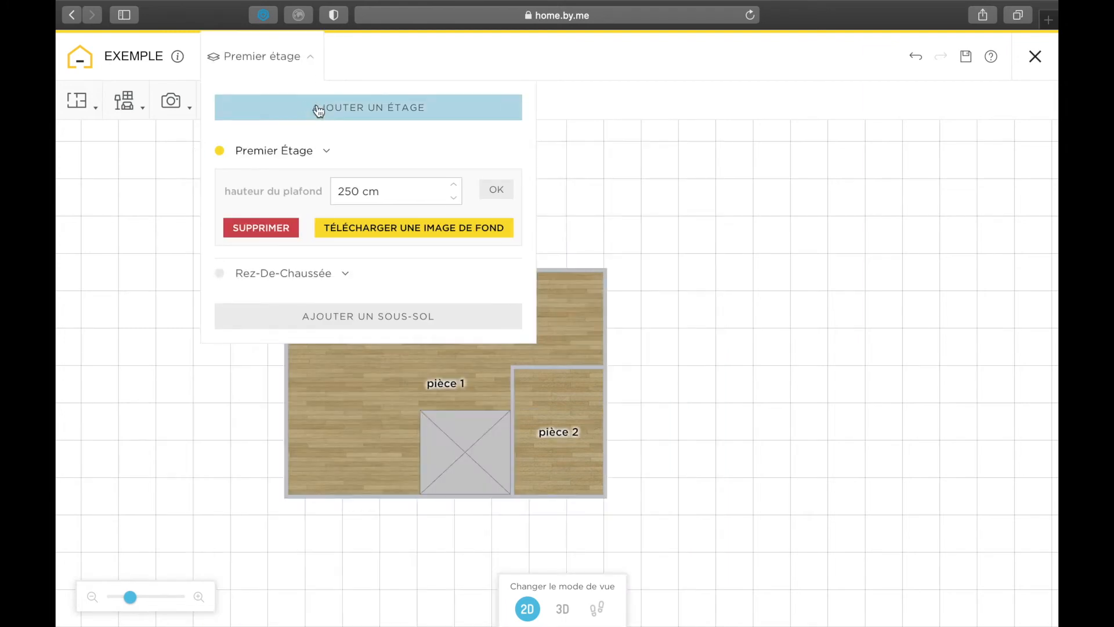
pyautogui.click(754, 273)
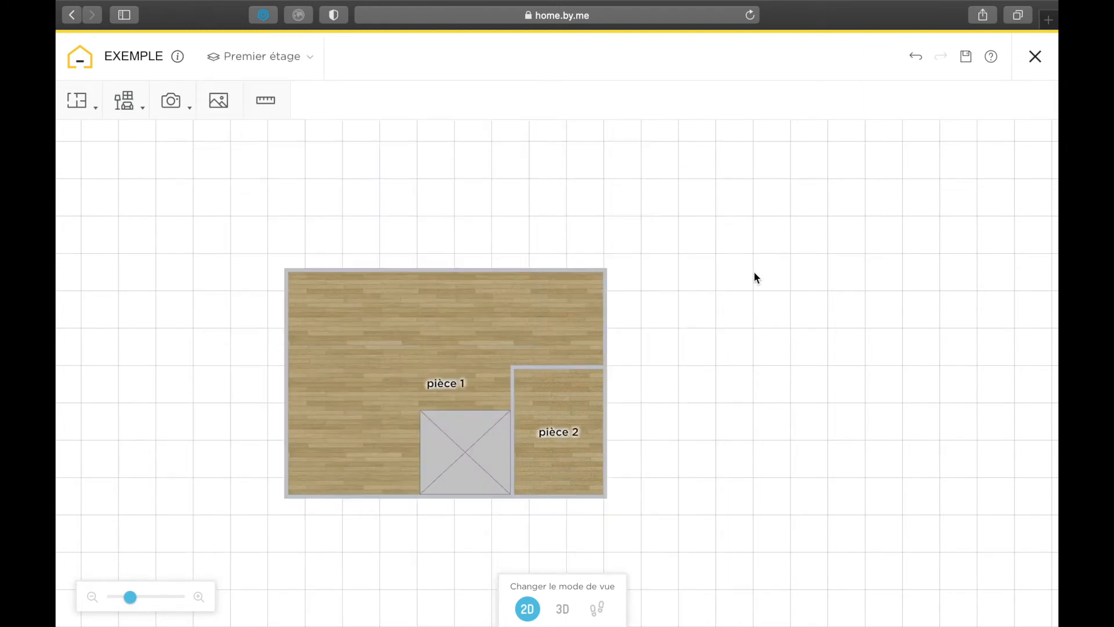
# Switch the plan back to the ground floor (Rez-de-chaussée)
pyautogui.click(292, 55)
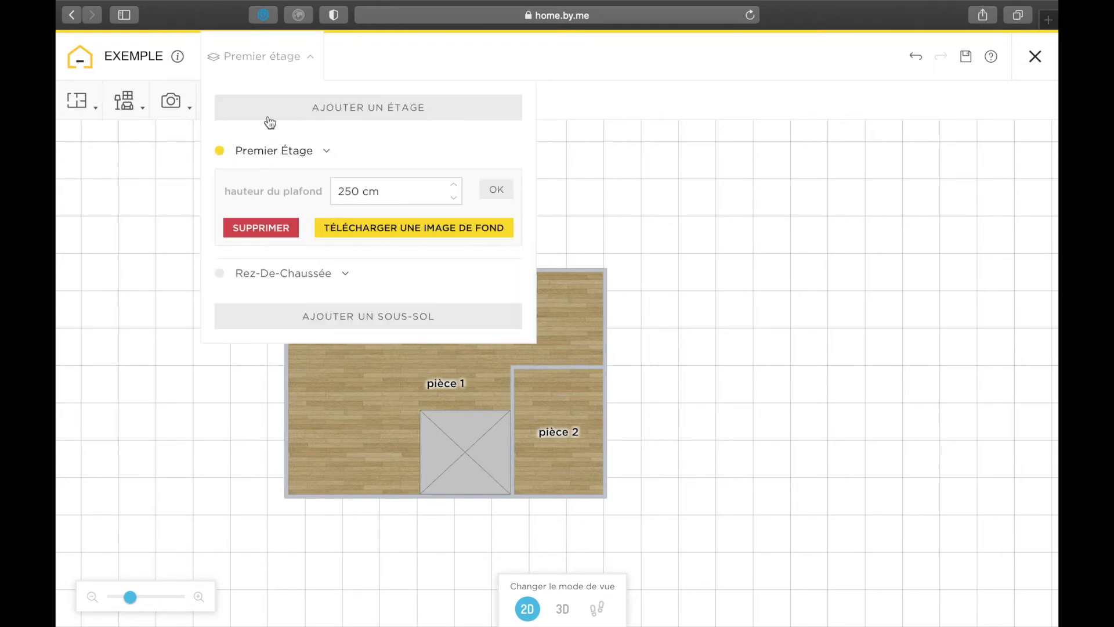
pyautogui.click(247, 275)
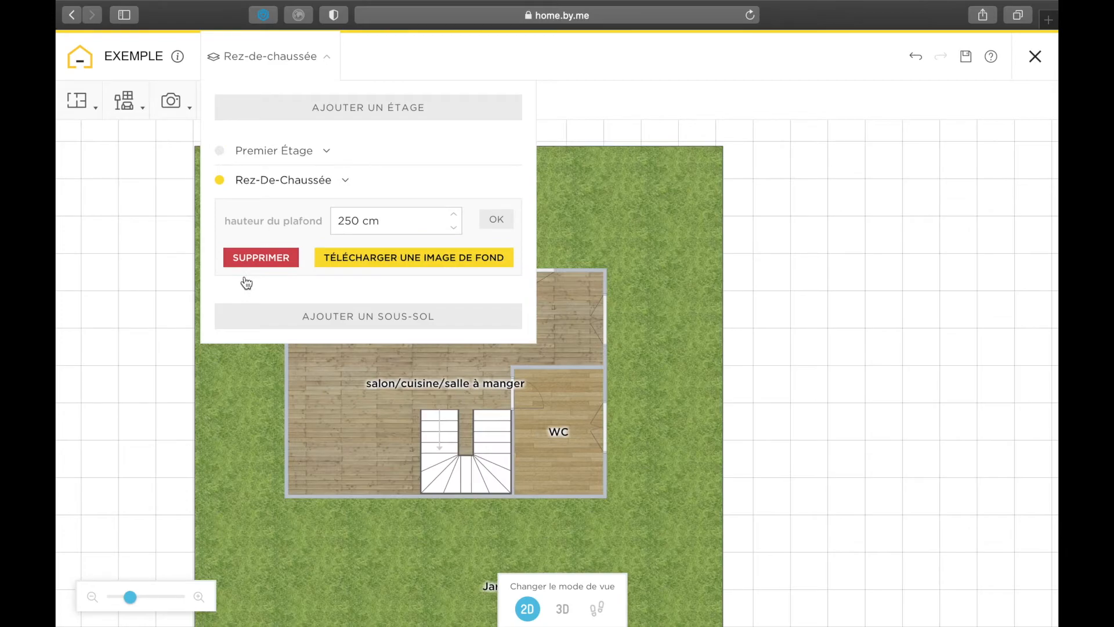
pyautogui.click(849, 413)
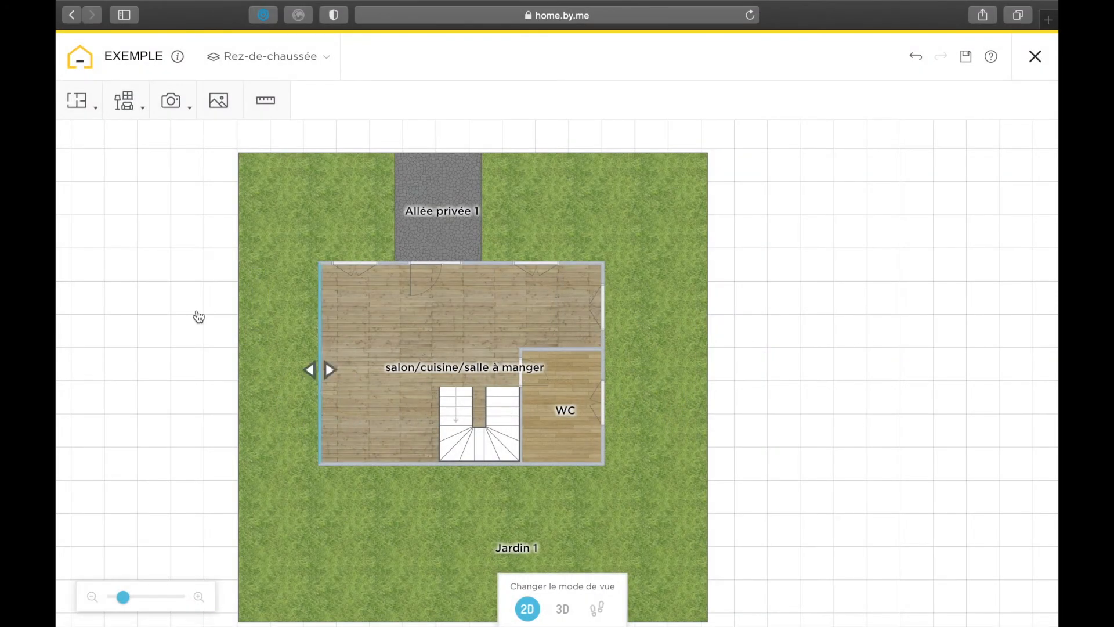
# Browse the living-room sofas, armchairs and poufs in the furniture catalogue and filter them by the MADE brand
pyautogui.scroll(5, 186, 302)
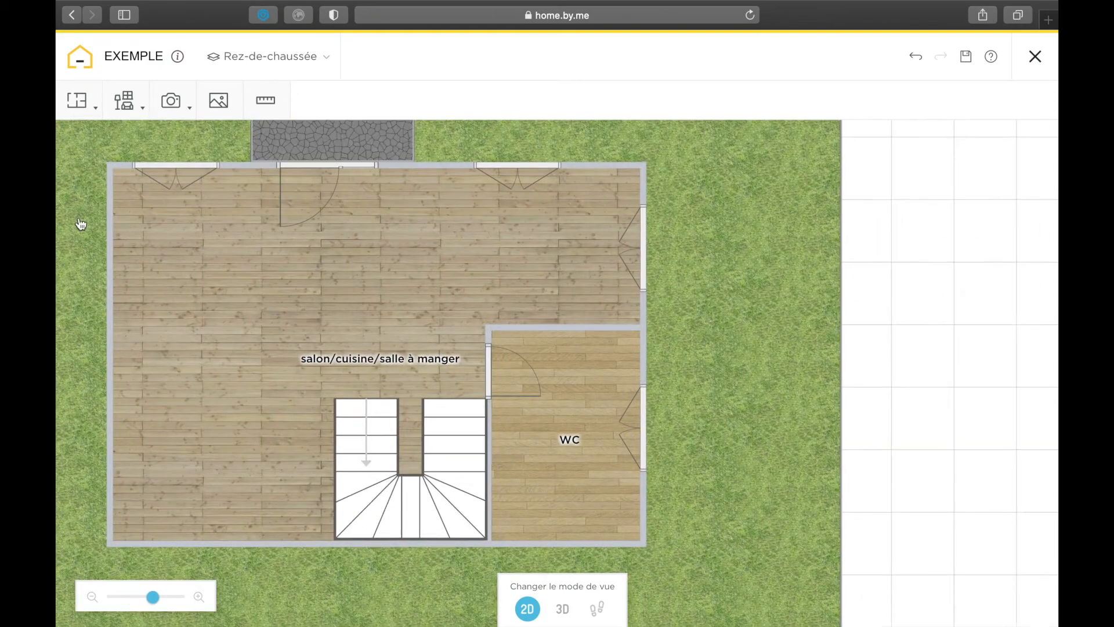
pyautogui.click(123, 102)
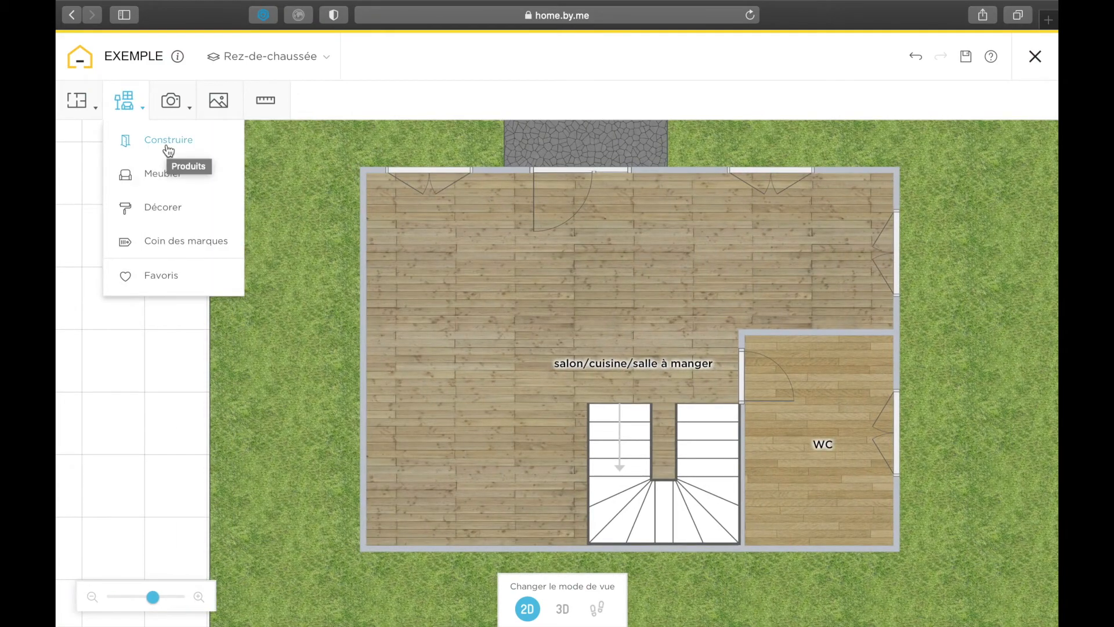
pyautogui.click(148, 178)
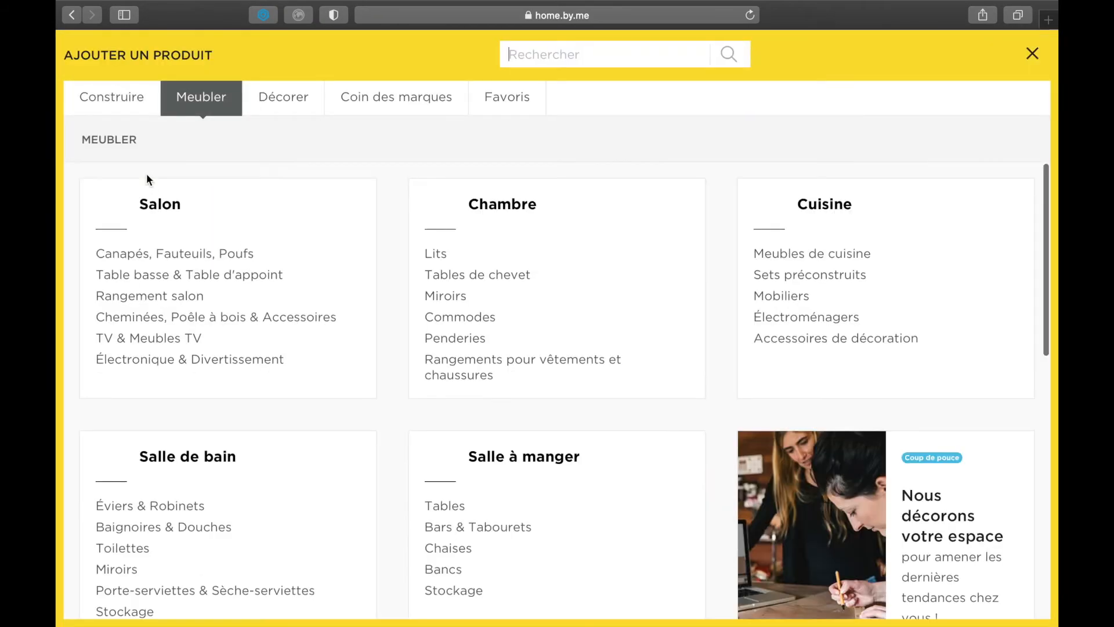
pyautogui.click(149, 265)
pyautogui.scroll(-10, 246, 406)
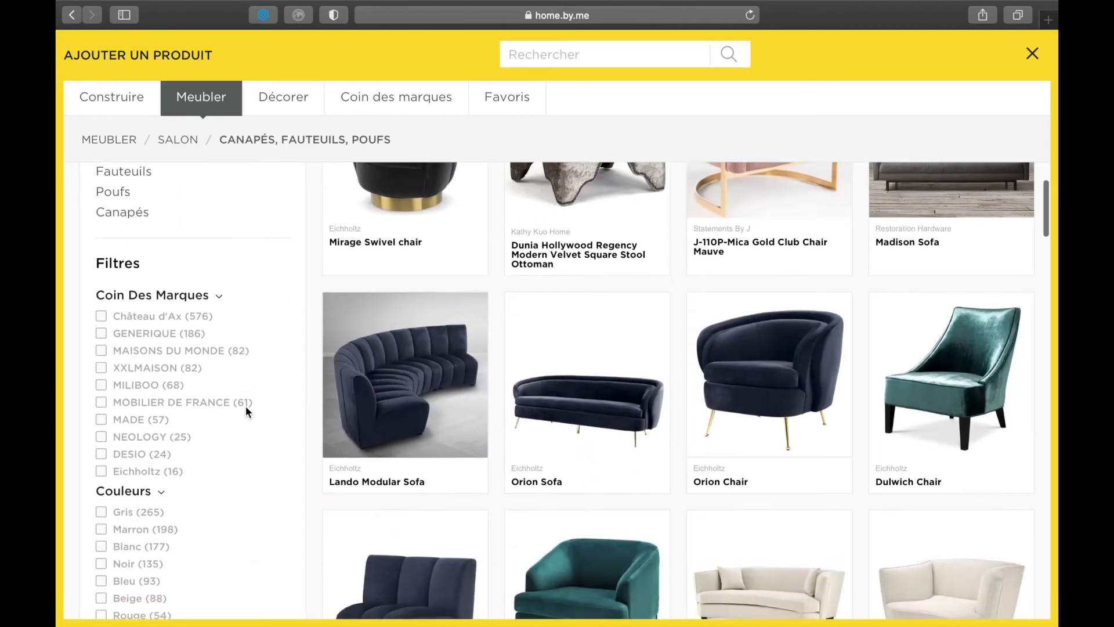
pyautogui.scroll(-8, 245, 406)
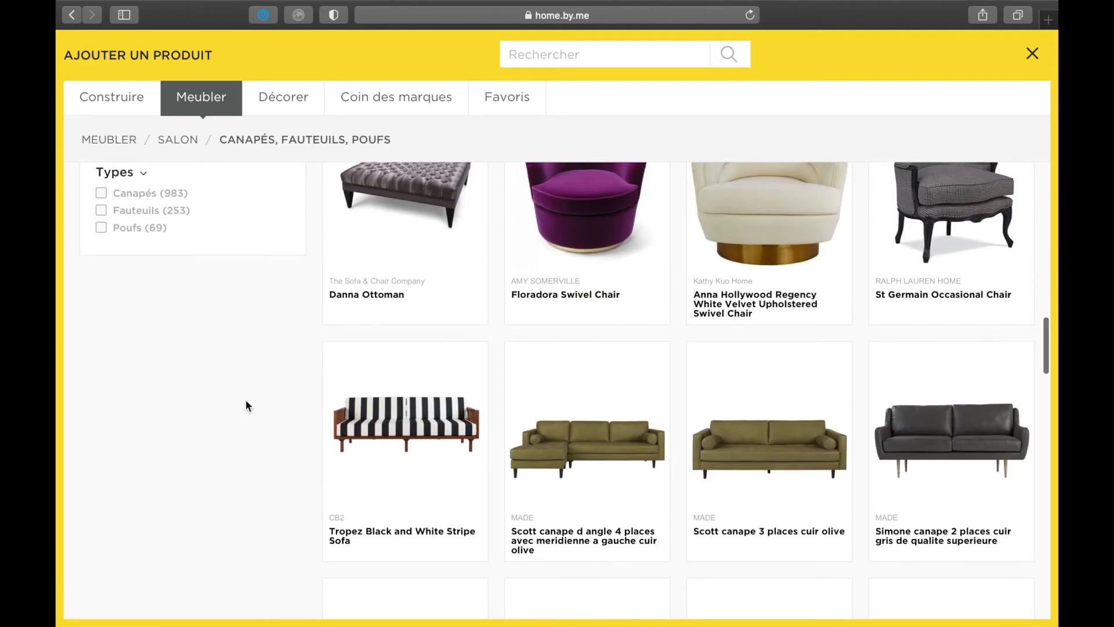
pyautogui.scroll(8, 245, 405)
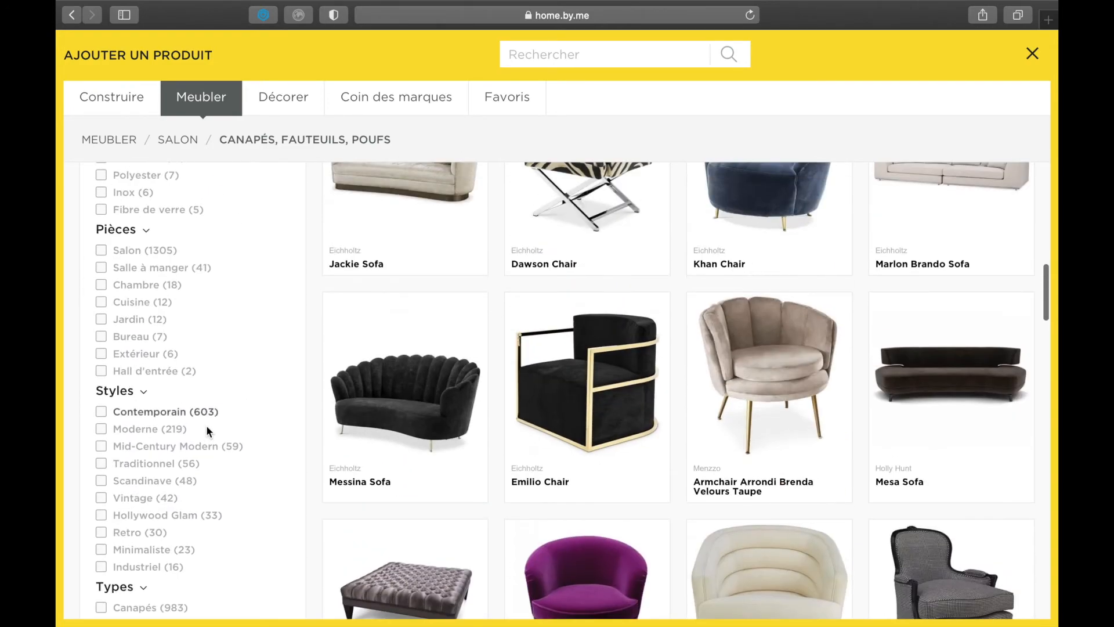
pyautogui.scroll(3, 136, 397)
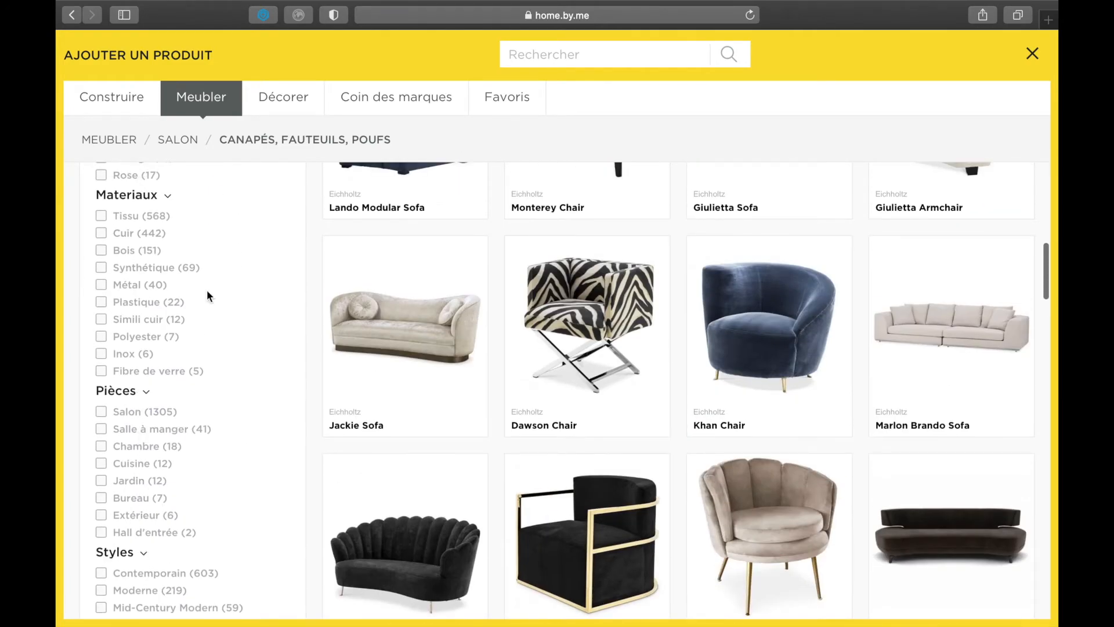
pyautogui.scroll(3, 213, 292)
pyautogui.scroll(4, 203, 271)
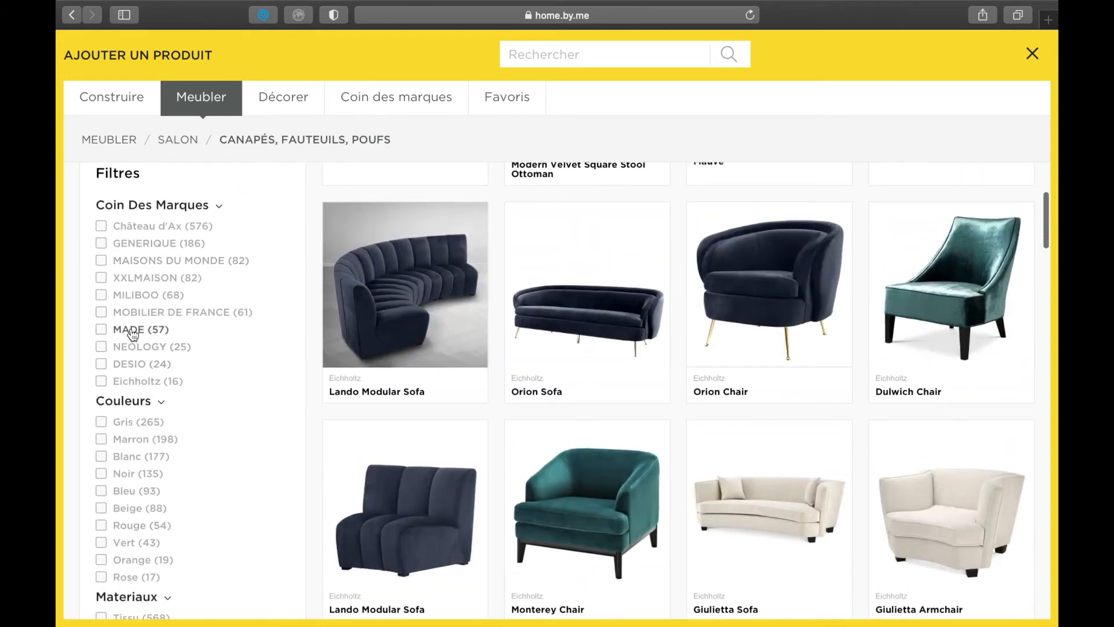
pyautogui.click(133, 333)
# Insert the grey leather Luciano corner sofa with right-hand chaise in the main room, beside the stairs
pyautogui.scroll(-7, 183, 504)
pyautogui.scroll(-7, 184, 504)
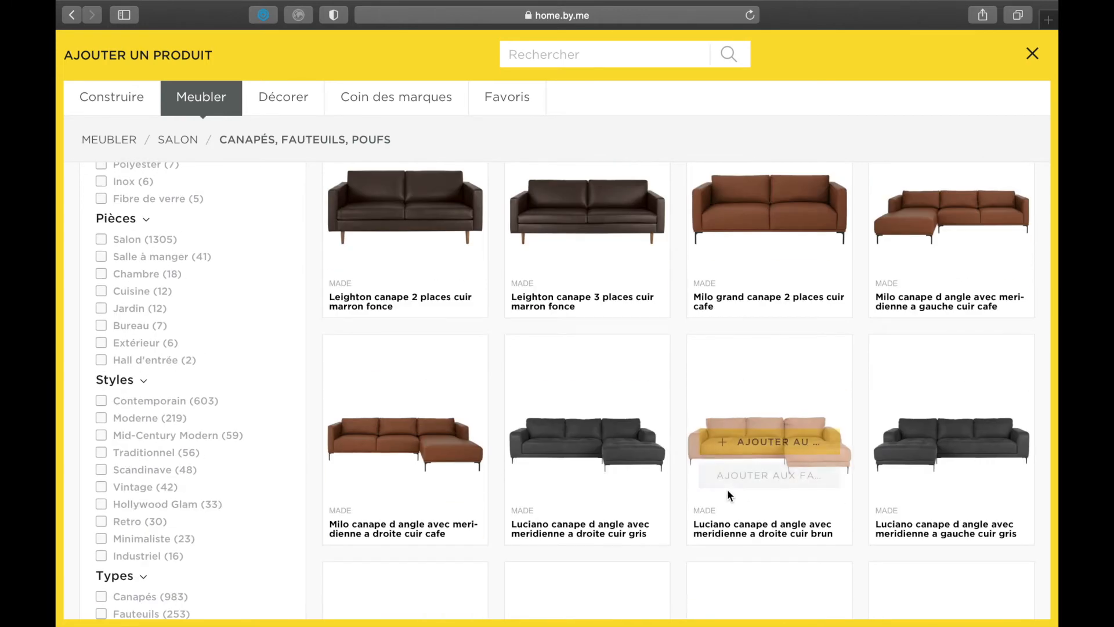
pyautogui.click(644, 444)
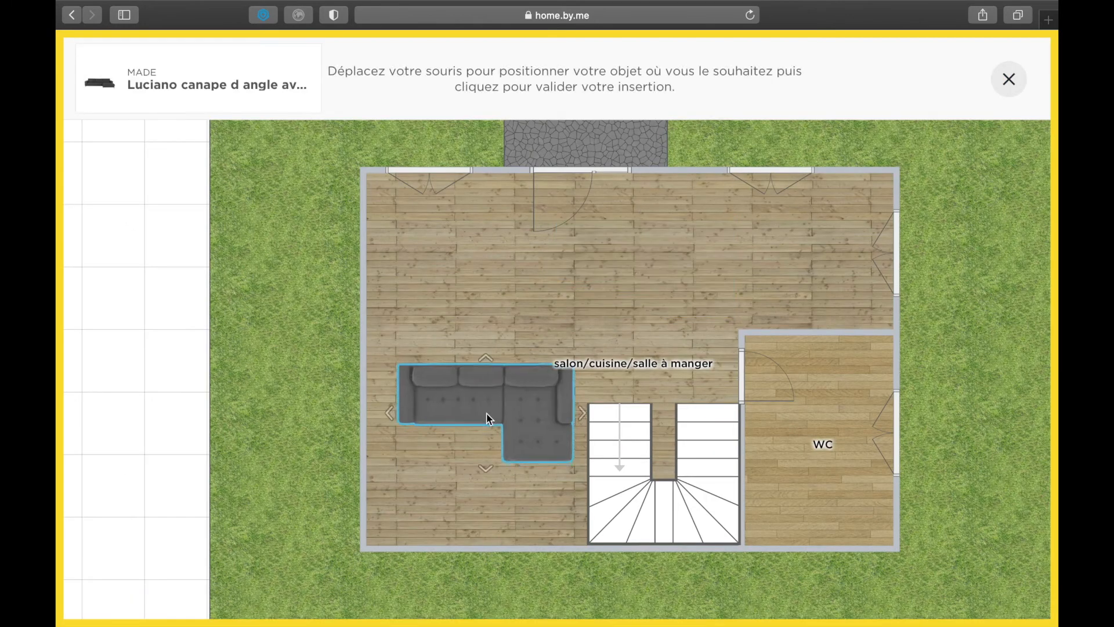
pyautogui.click(486, 413)
# Rotate the corner sofa diagonally and position it in the main room's lower-left corner, facing the middle of the room
pyautogui.moveTo(486, 271); pyautogui.dragTo(436, 492)
pyautogui.click(441, 402)
pyautogui.moveTo(440, 402); pyautogui.dragTo(431, 396)
pyautogui.click(114, 366)
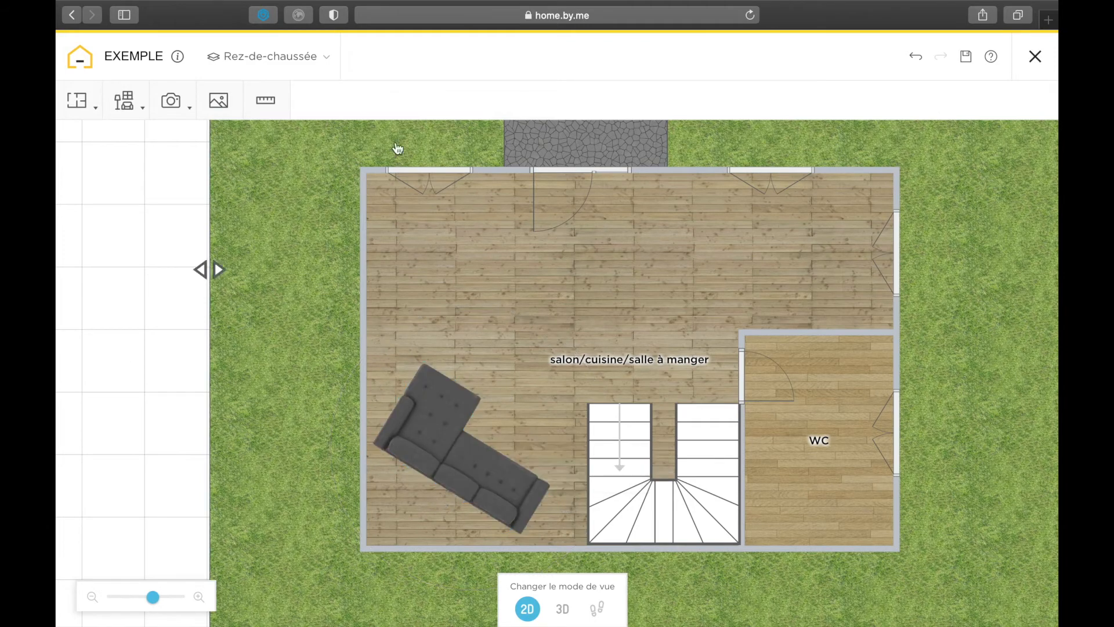
# Try replacing the corner sofa with the grey MILIBOO convertible corner sofa MIAMI (angle droit), and undo the replacement
pyautogui.click(460, 436)
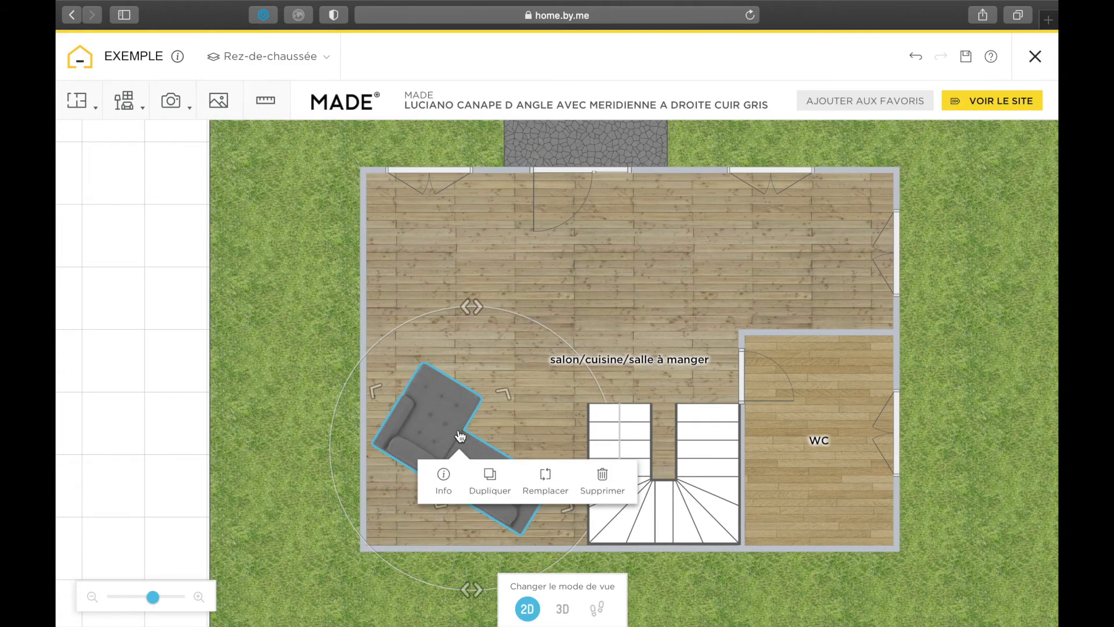
pyautogui.click(546, 482)
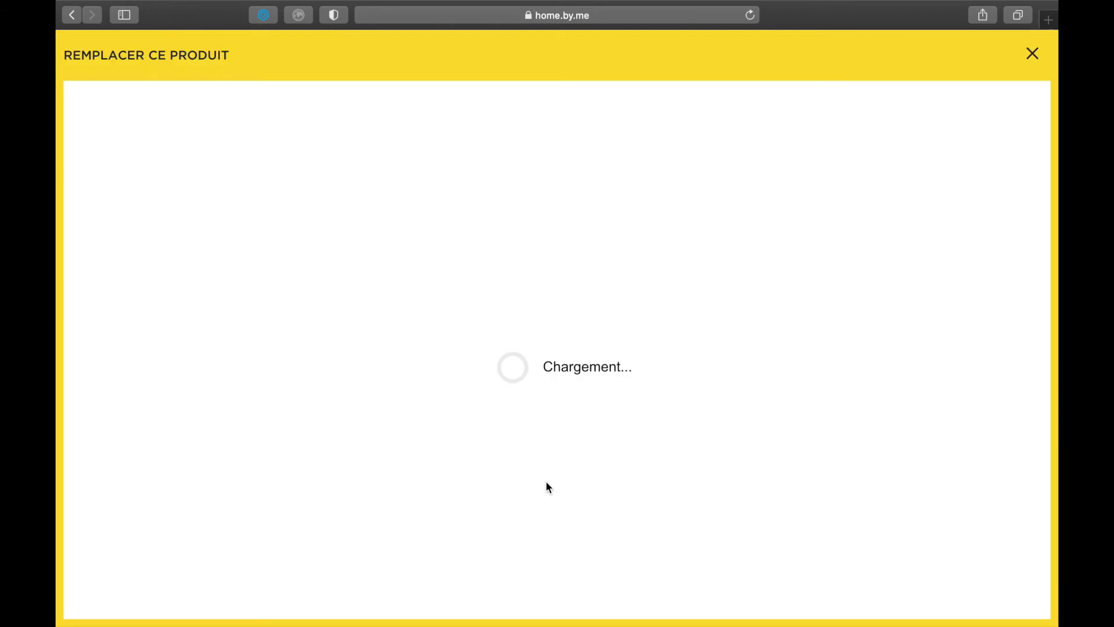
pyautogui.scroll(-10, 447, 527)
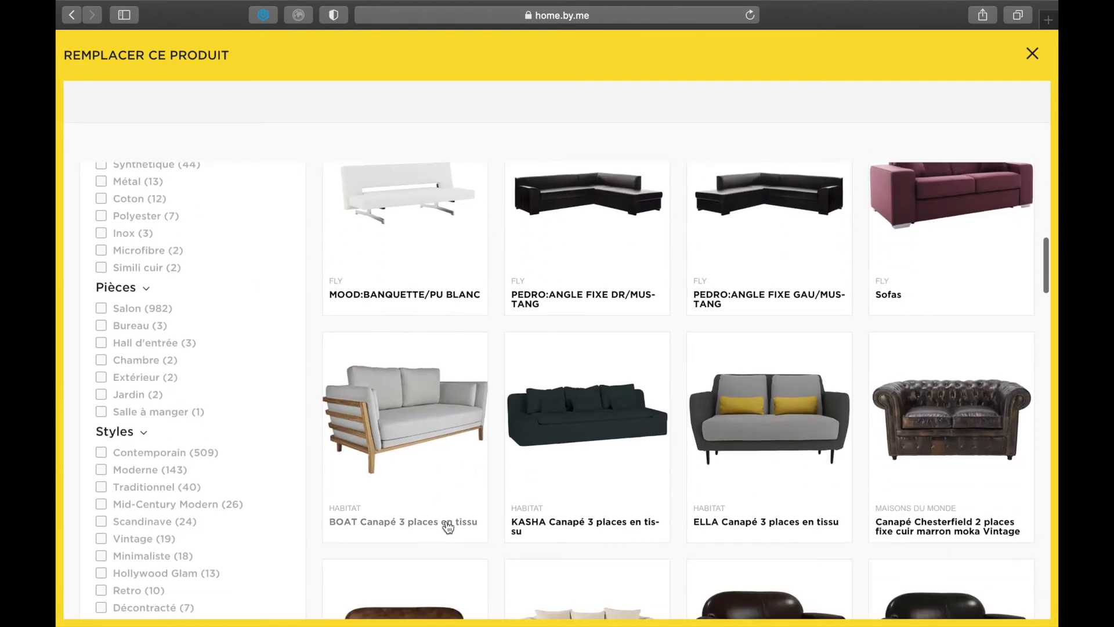
pyautogui.scroll(-15, 447, 526)
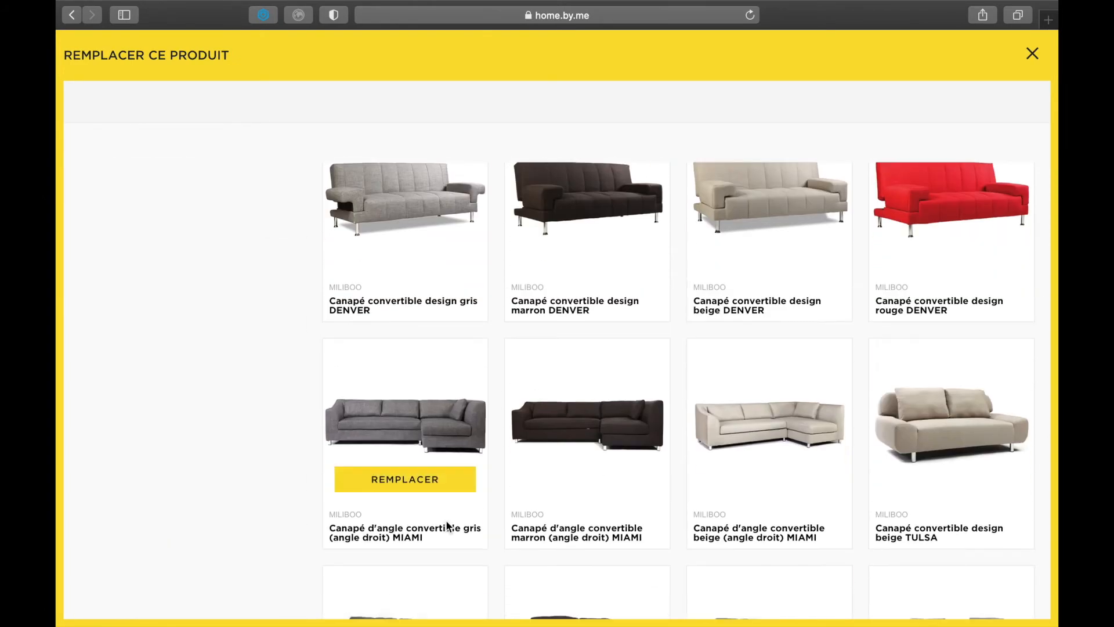
pyautogui.click(444, 480)
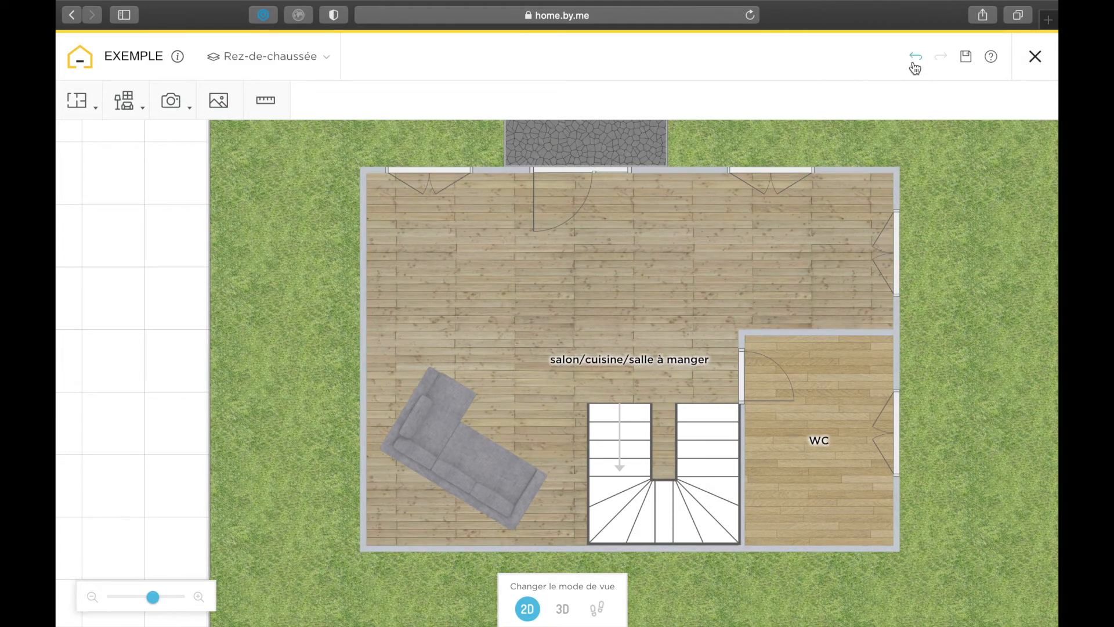
pyautogui.click(915, 56)
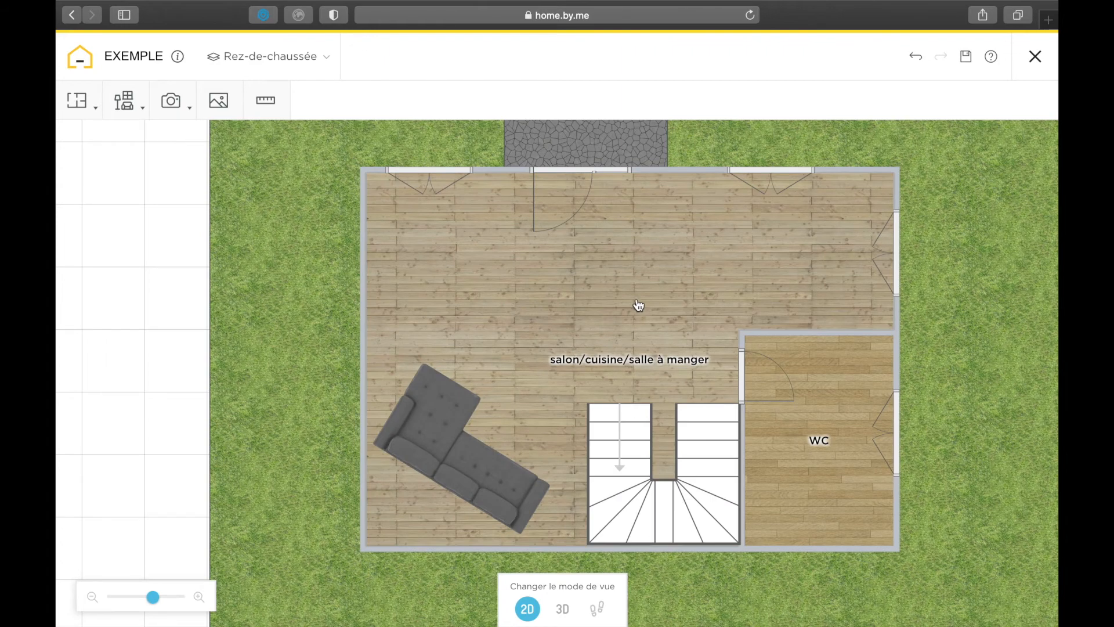
# Search the furniture catalogue for "Tapis rond"
pyautogui.click(124, 100)
pyautogui.click(133, 175)
pyautogui.click(113, 141)
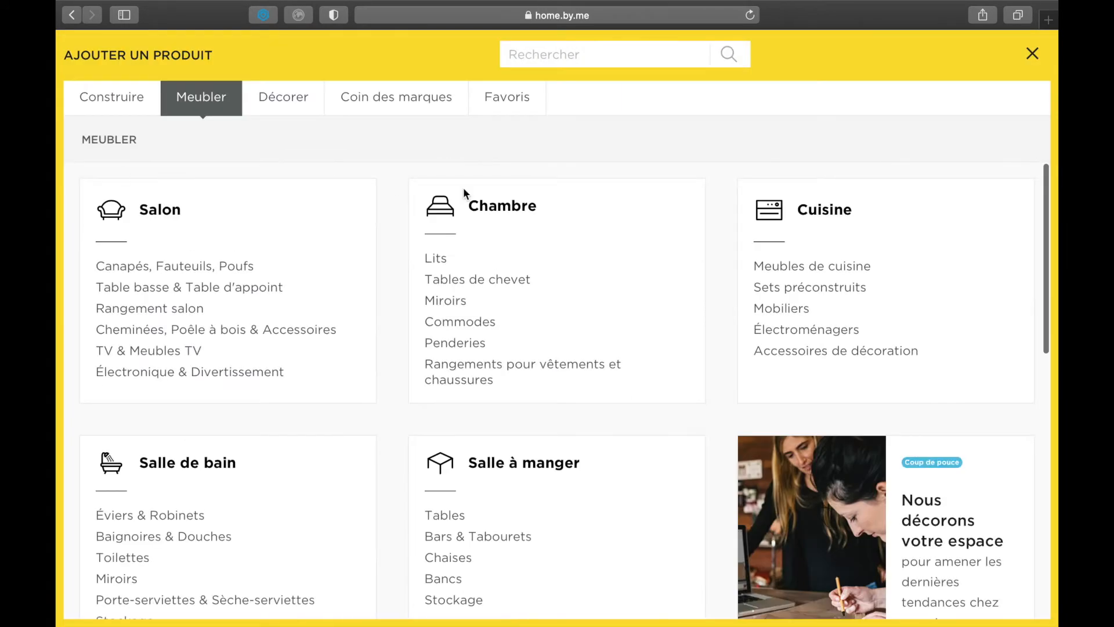
pyautogui.scroll(-10, 384, 441)
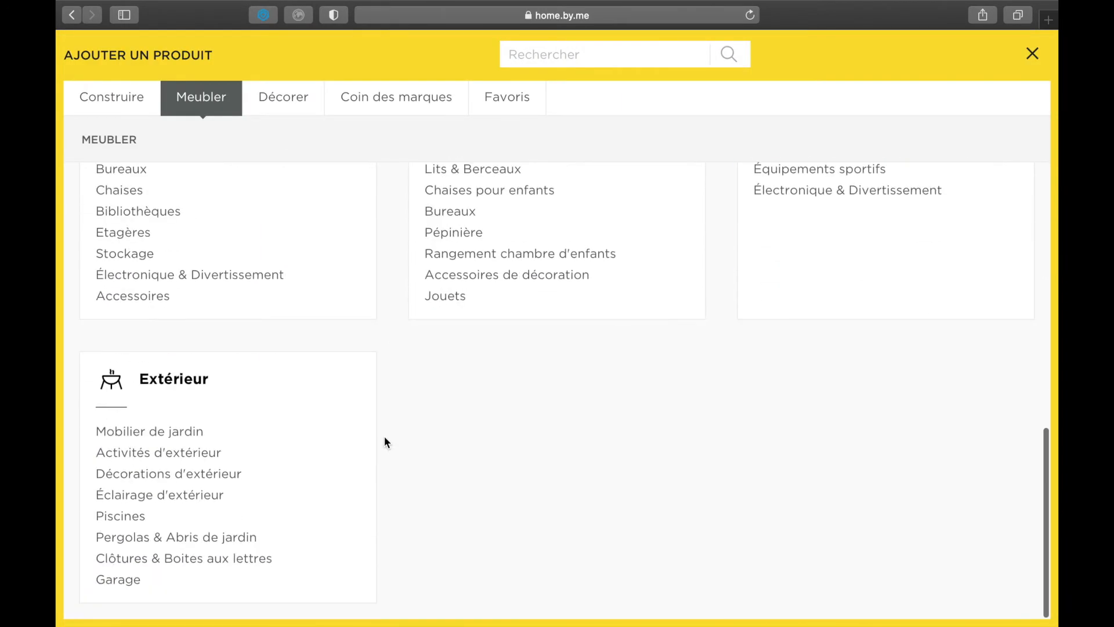
pyautogui.scroll(10, 384, 441)
pyautogui.click(539, 58)
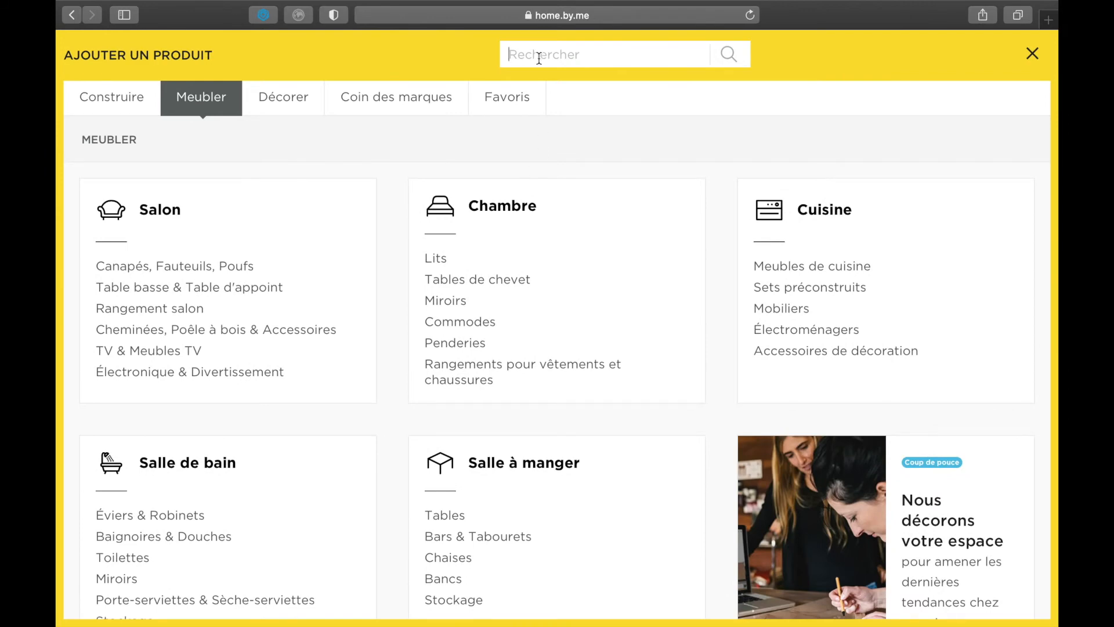
pyautogui.write('tapis')
pyautogui.click(566, 157)
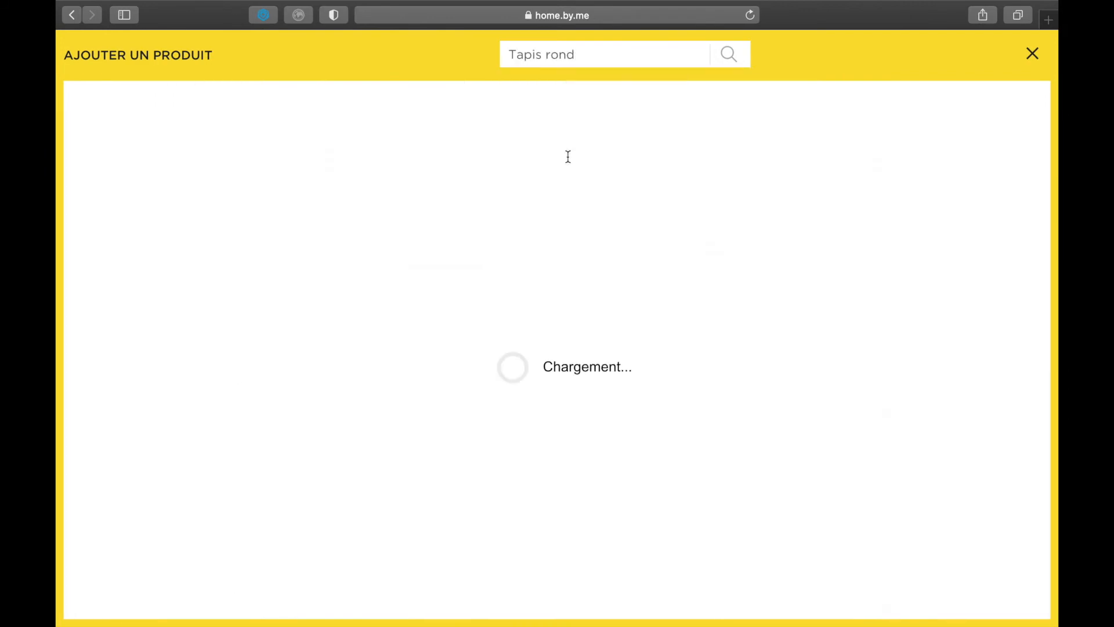
# Place the round Jago tapis rond 200 cm rug in front of the corner sofa and save the project
pyautogui.scroll(-3, 493, 435)
pyautogui.scroll(3, 493, 435)
pyautogui.click(878, 307)
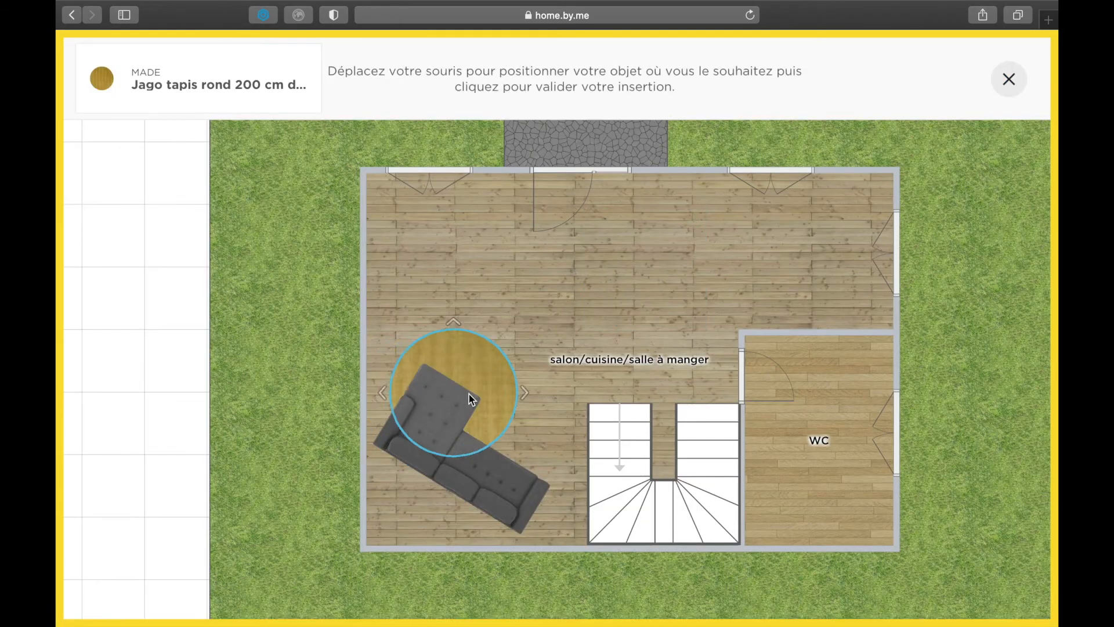
pyautogui.click(495, 394)
pyautogui.click(143, 343)
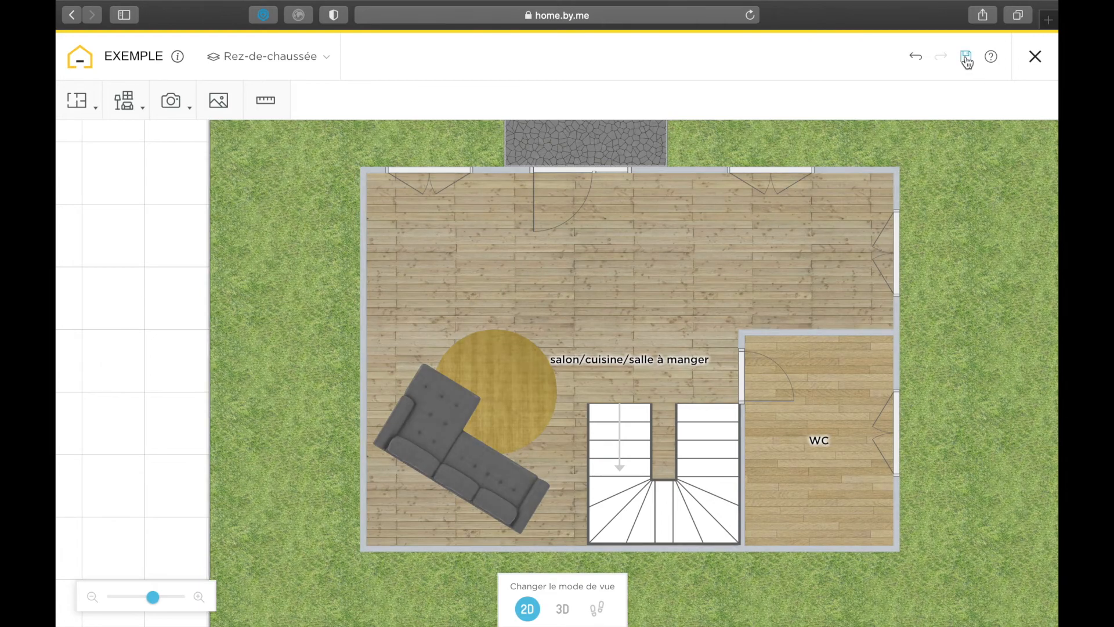
pyautogui.click(966, 58)
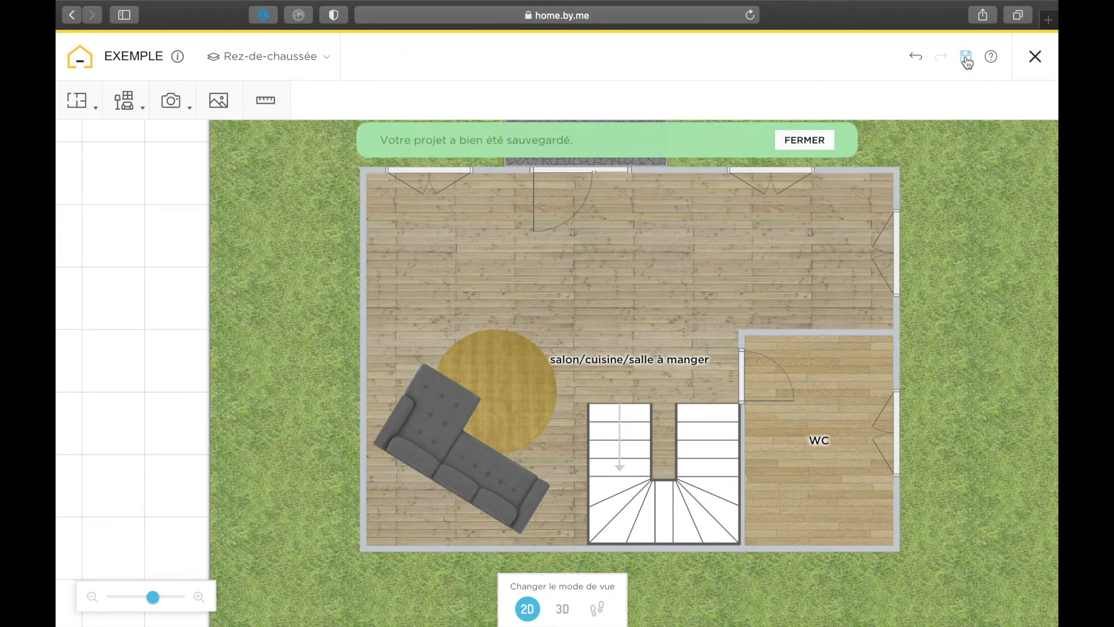
pyautogui.click(804, 138)
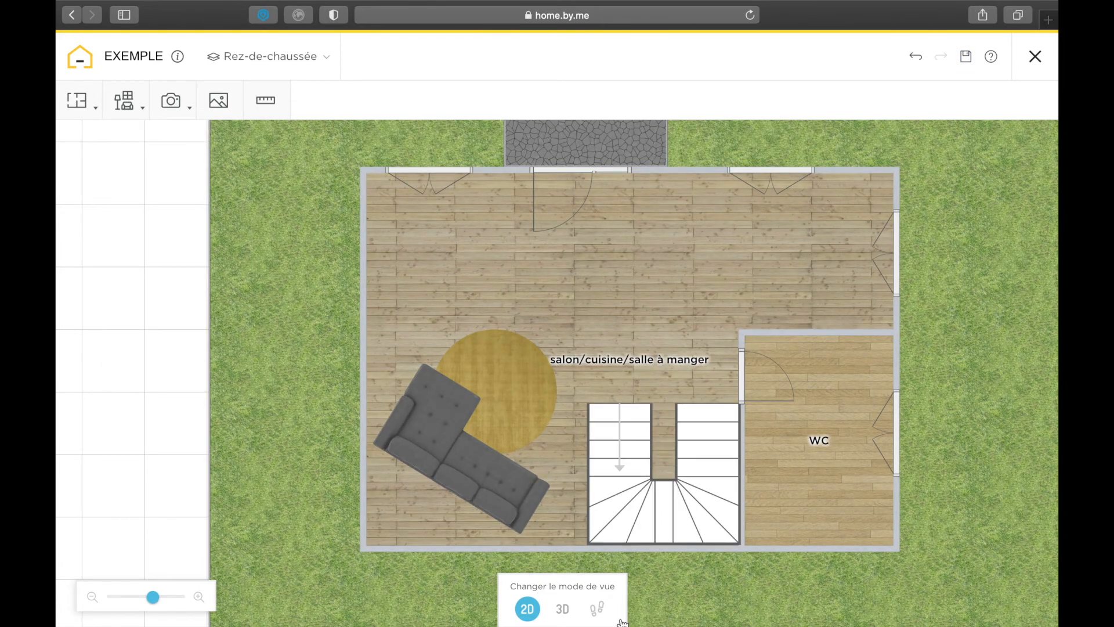
# Examine the ground floor and the first floor in 3D, and return to the ground floor
pyautogui.click(564, 610)
pyautogui.moveTo(598, 360); pyautogui.dragTo(528, 496)
pyautogui.moveTo(712, 408); pyautogui.dragTo(590, 446)
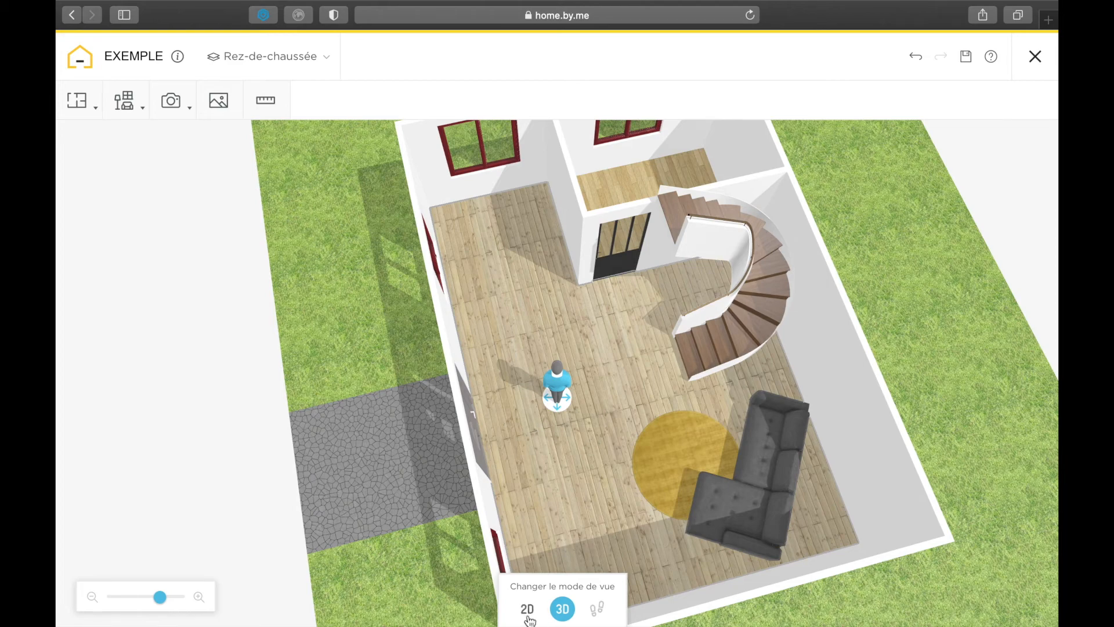
pyautogui.click(270, 57)
pyautogui.click(272, 152)
pyautogui.moveTo(282, 453); pyautogui.dragTo(373, 445)
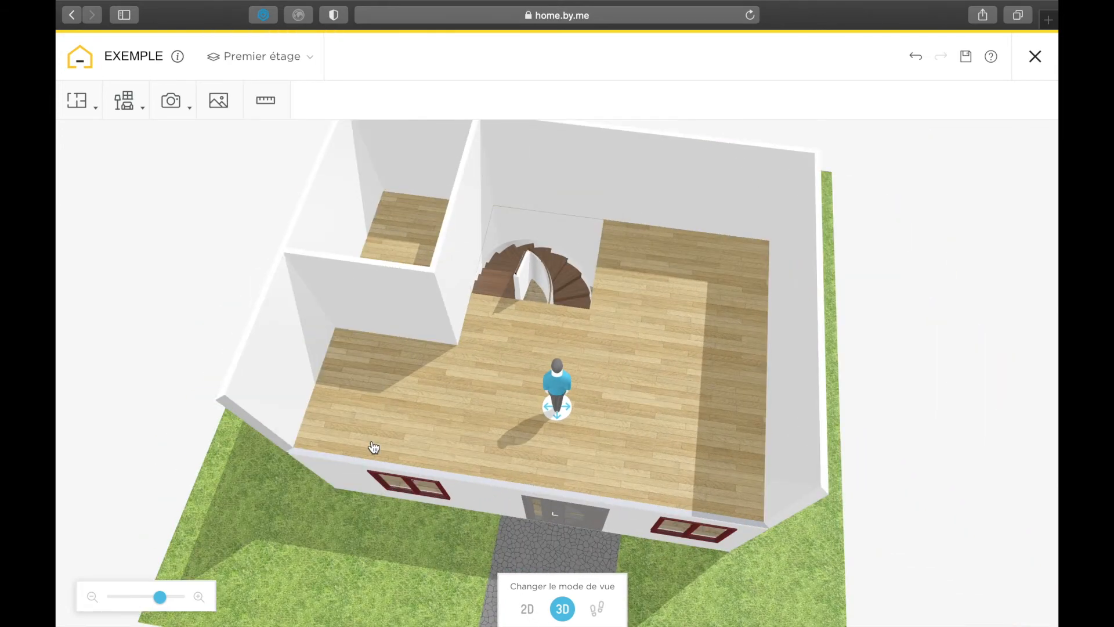
pyautogui.click(289, 58)
pyautogui.click(269, 273)
pyautogui.click(686, 423)
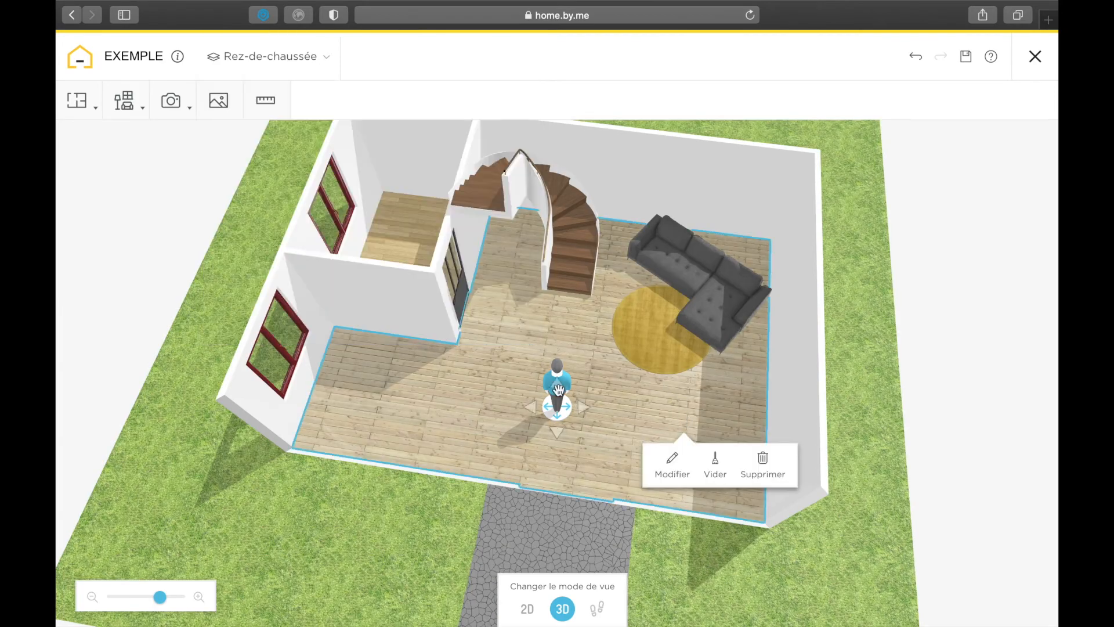
# Examine the ground floor interior at eye level in the walkthrough view, from the windows round to the sofa and stairs
pyautogui.click(597, 612)
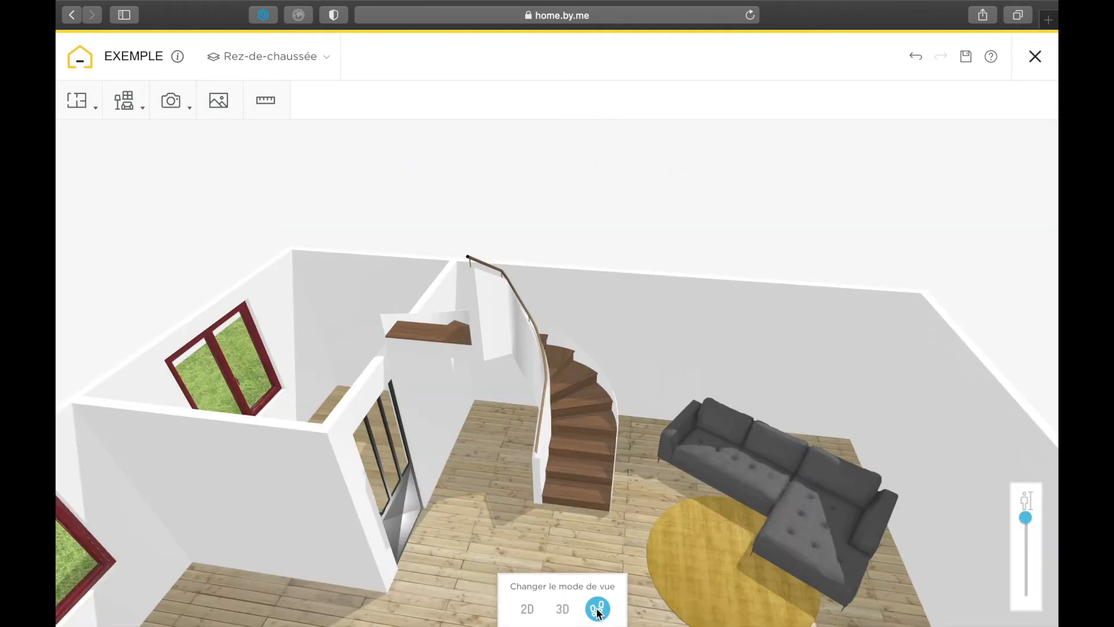
pyautogui.moveTo(629, 552); pyautogui.dragTo(533, 536)
pyautogui.click(533, 536)
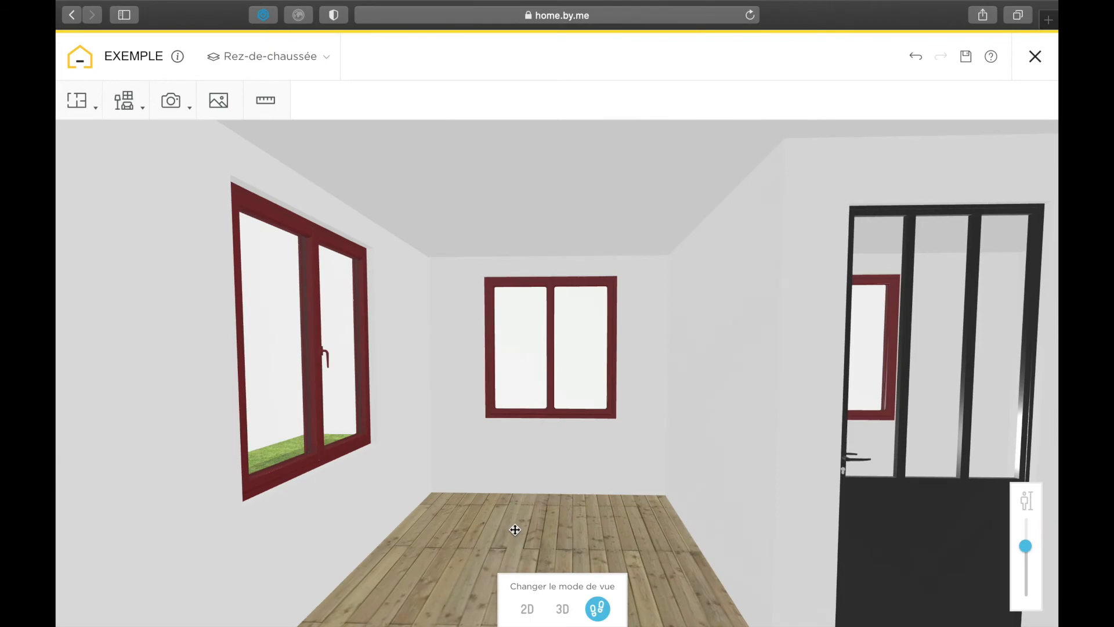
pyautogui.click(871, 572)
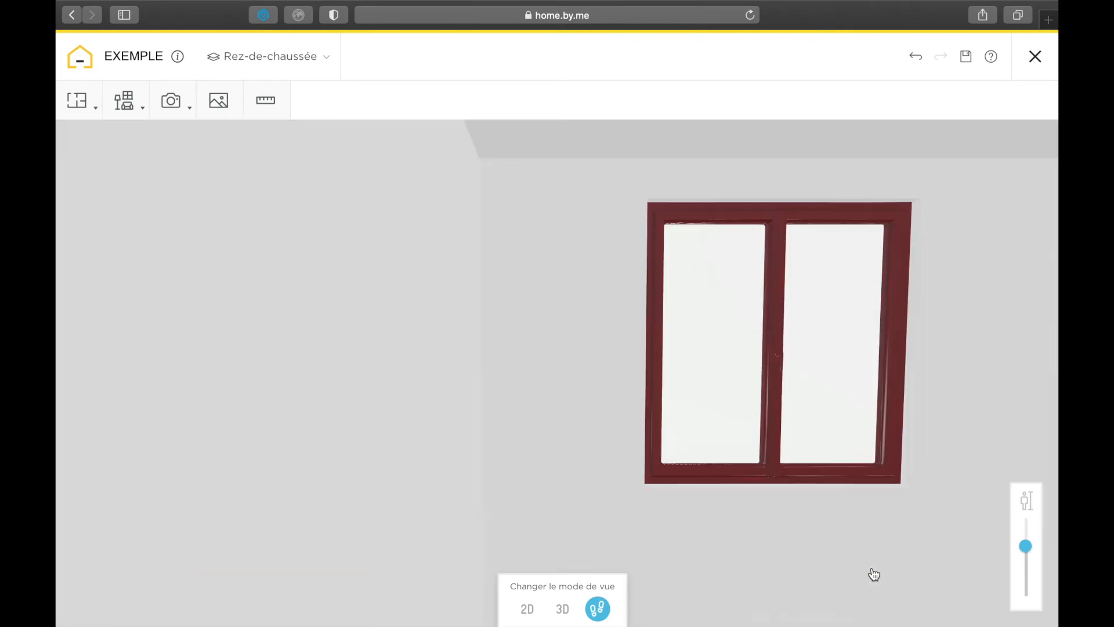
pyautogui.moveTo(786, 447); pyautogui.dragTo(799, 481)
pyautogui.click(799, 482)
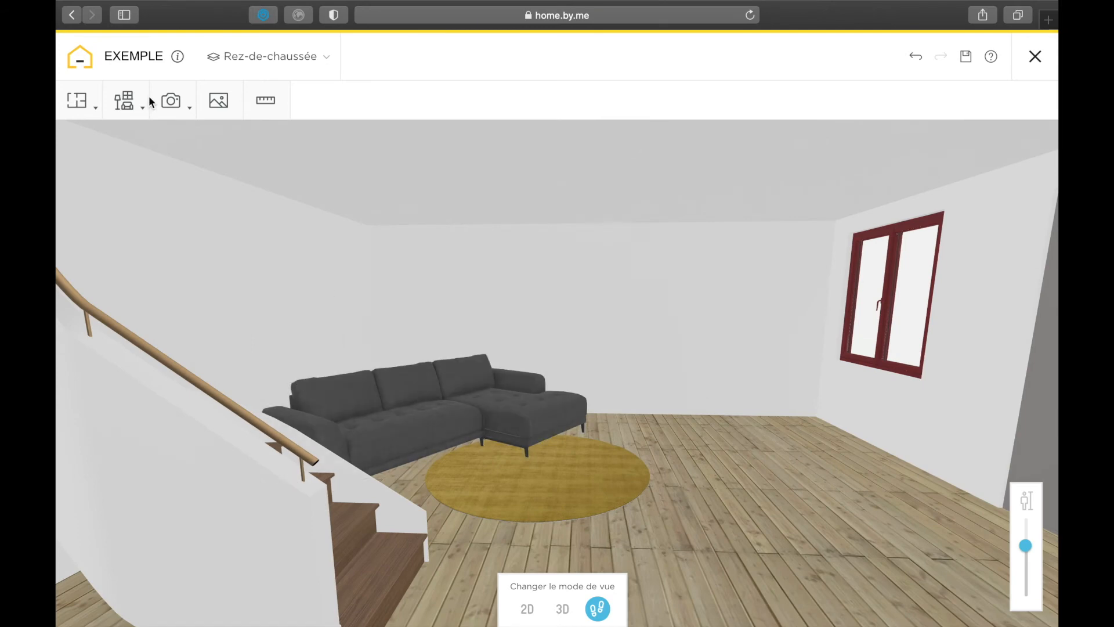
# Choose the brownish-grey Roche covering with flat stacked stones from the Pierre naturelle decorating category
pyautogui.click(125, 101)
pyautogui.click(154, 208)
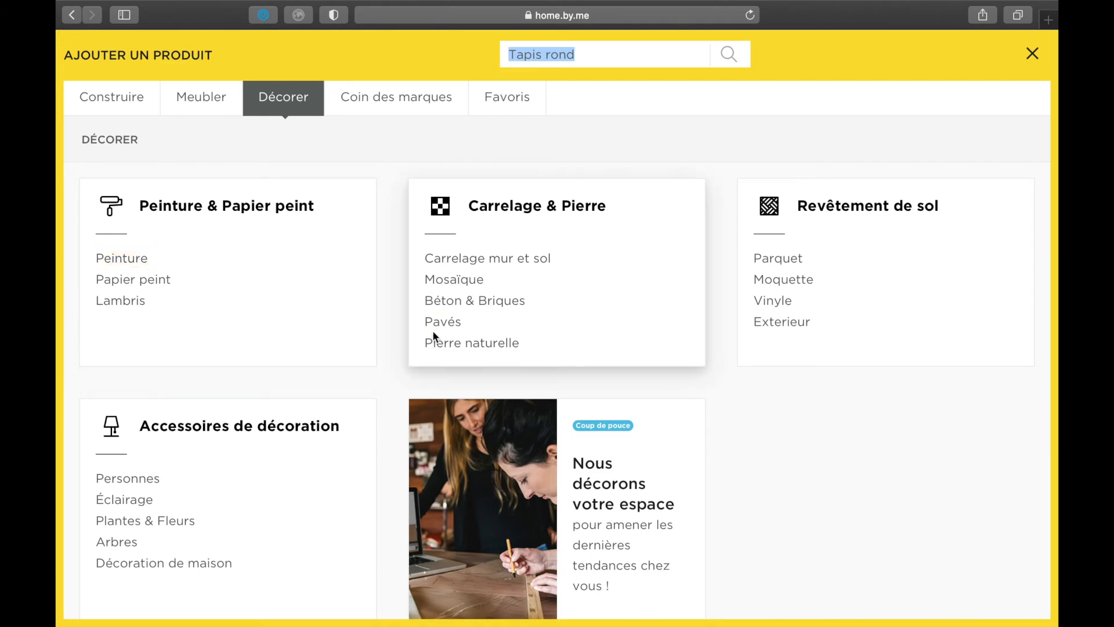
pyautogui.click(445, 345)
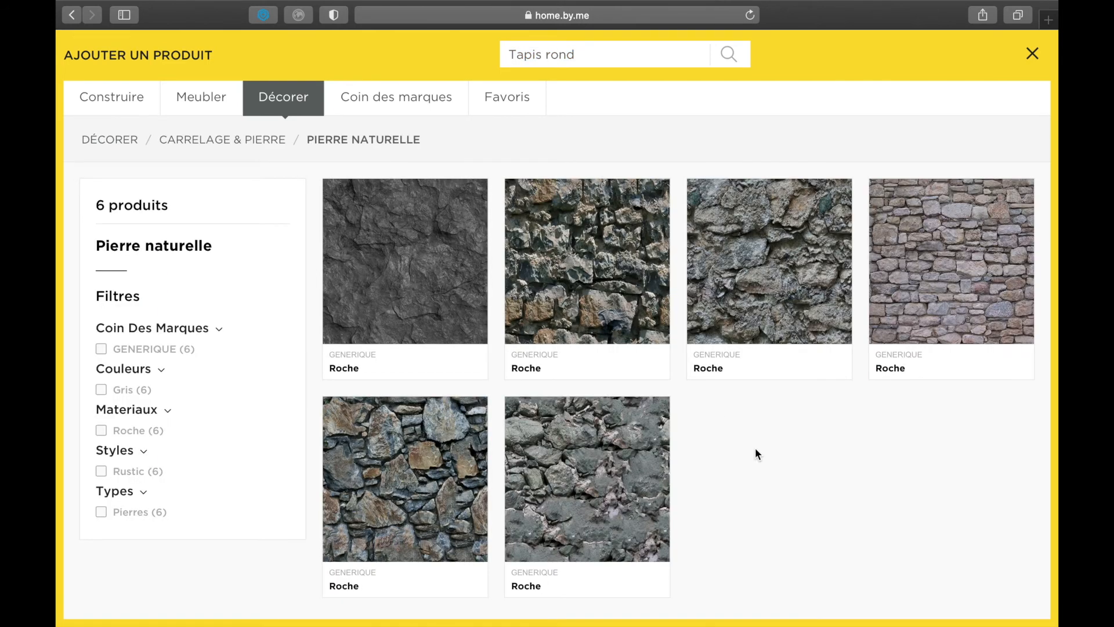
pyautogui.moveTo(931, 334)
pyautogui.click(923, 286)
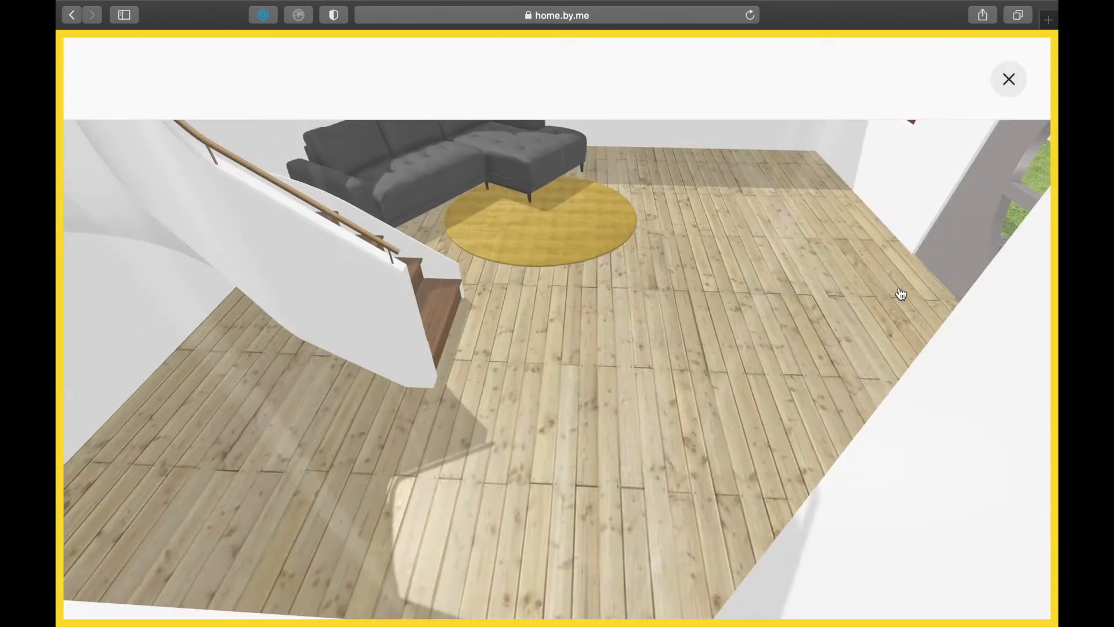
# Apply the Roche stone covering to the main room's long wall behind the stairs and corner sofa
pyautogui.click(626, 222)
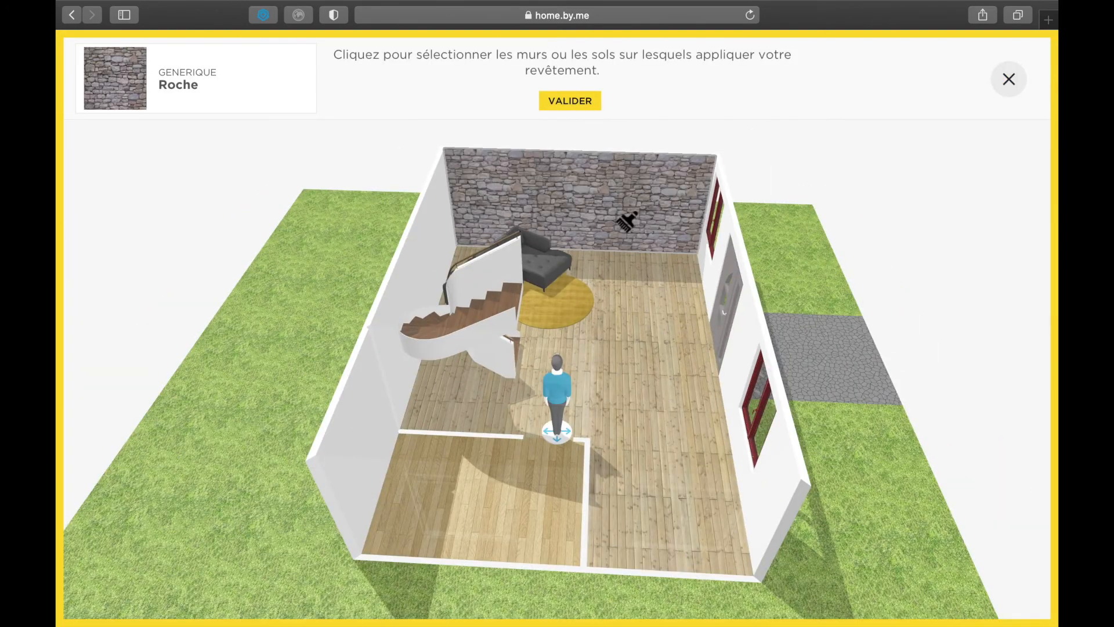
pyautogui.moveTo(627, 222); pyautogui.dragTo(535, 224)
pyautogui.click(628, 167)
pyautogui.click(564, 105)
pyautogui.click(646, 193)
pyautogui.click(749, 207)
pyautogui.moveTo(754, 210); pyautogui.dragTo(731, 266)
pyautogui.click(678, 155)
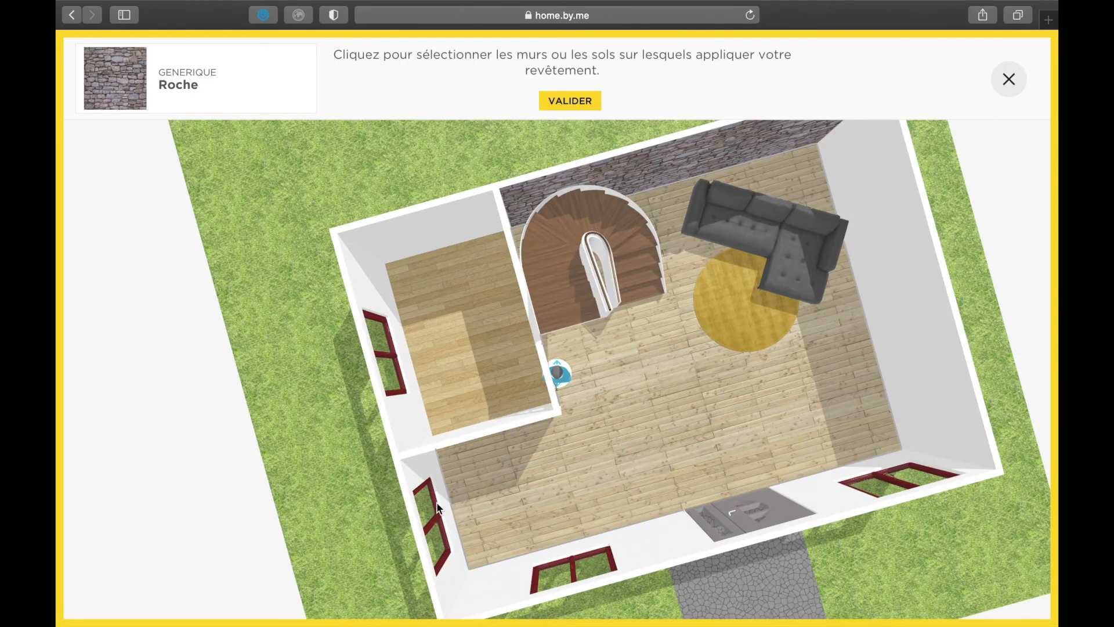
# Apply the Roche stone covering to the WC partition wall facing the main room and validate the covering selection
pyautogui.click(437, 503)
pyautogui.moveTo(490, 496); pyautogui.dragTo(486, 450)
pyautogui.moveTo(557, 424); pyautogui.dragTo(547, 500)
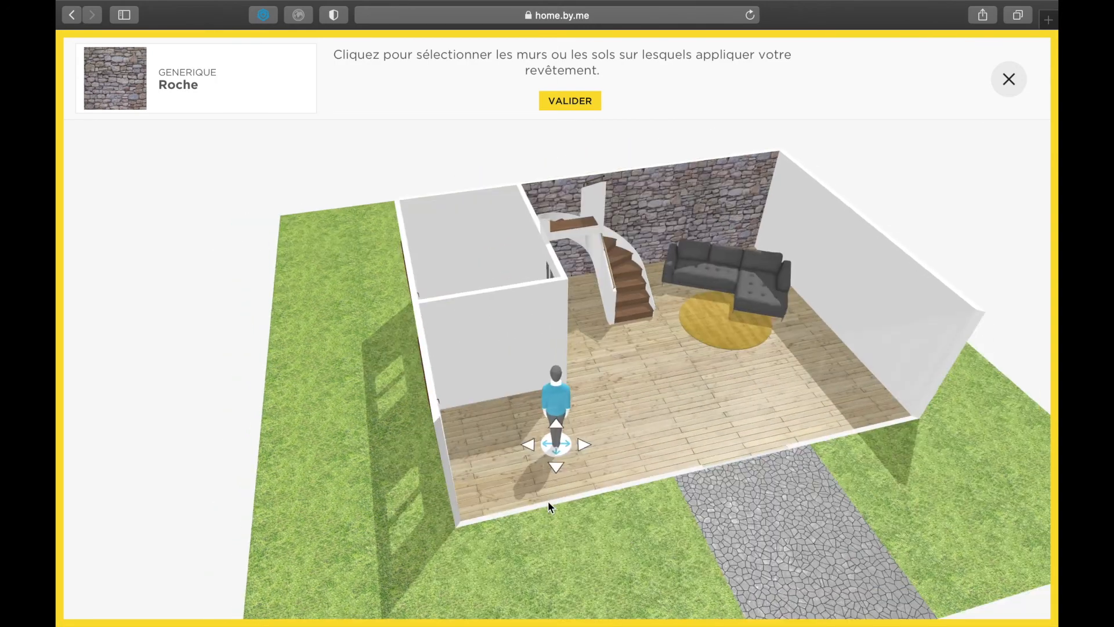
pyautogui.click(544, 327)
pyautogui.click(576, 102)
# Close the EXEMPLE project, saving its changes, and open the account menu on the home page
pyautogui.moveTo(205, 413); pyautogui.dragTo(198, 475)
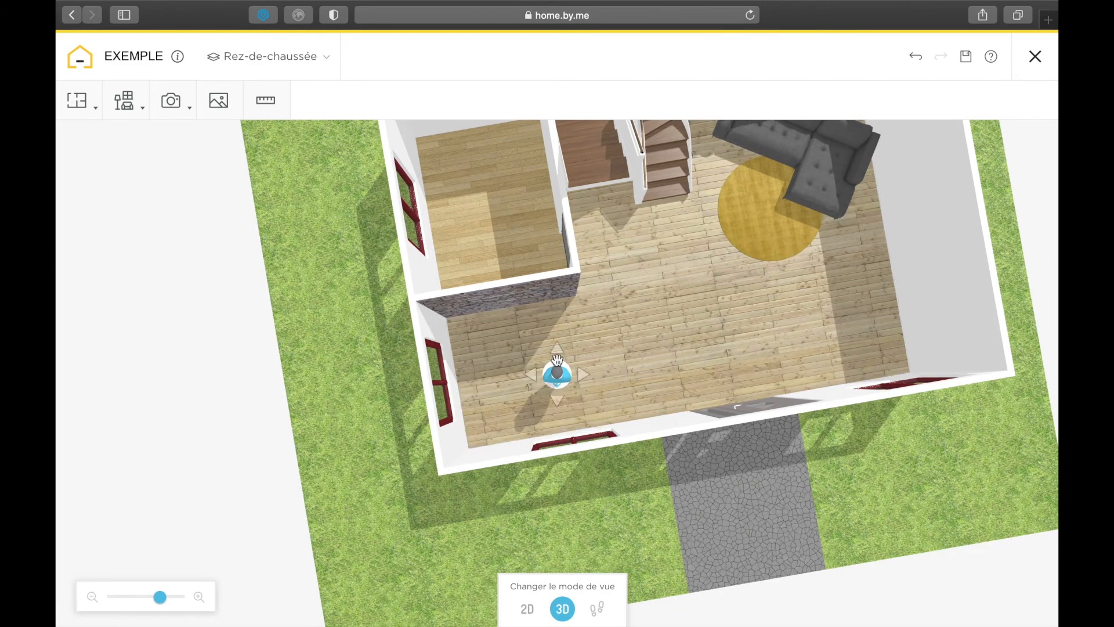
pyautogui.moveTo(557, 374); pyautogui.dragTo(760, 420)
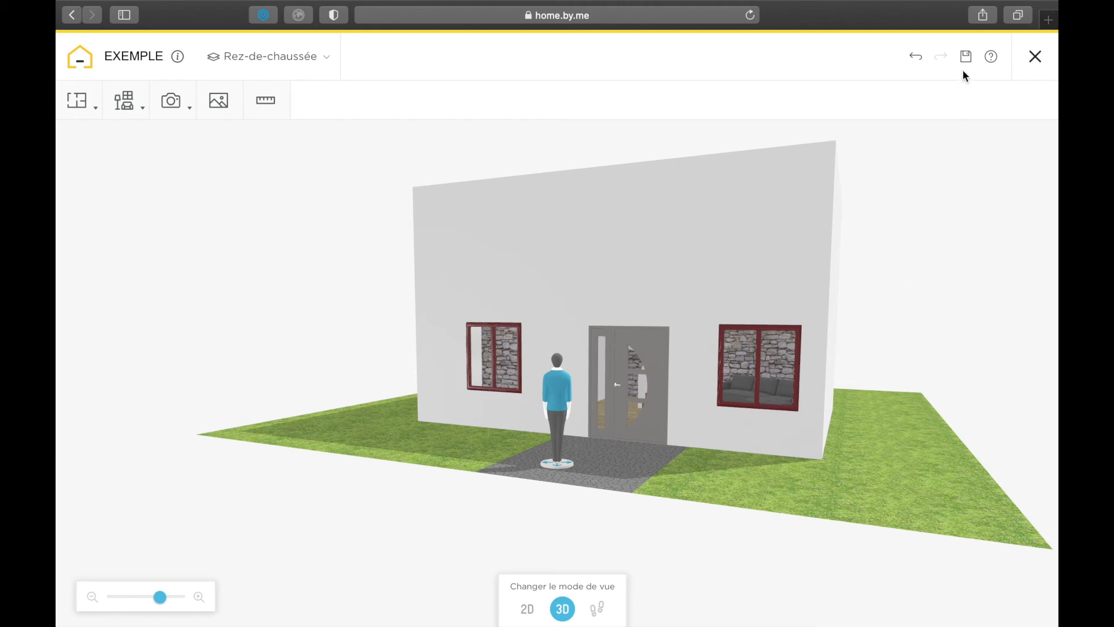
pyautogui.click(1036, 58)
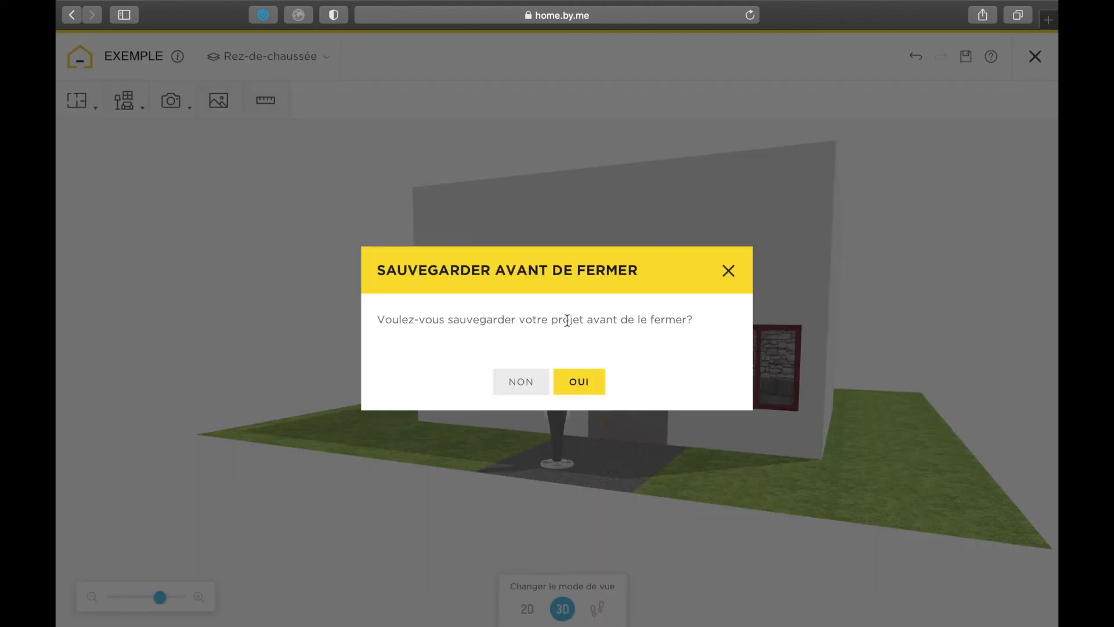
pyautogui.click(580, 381)
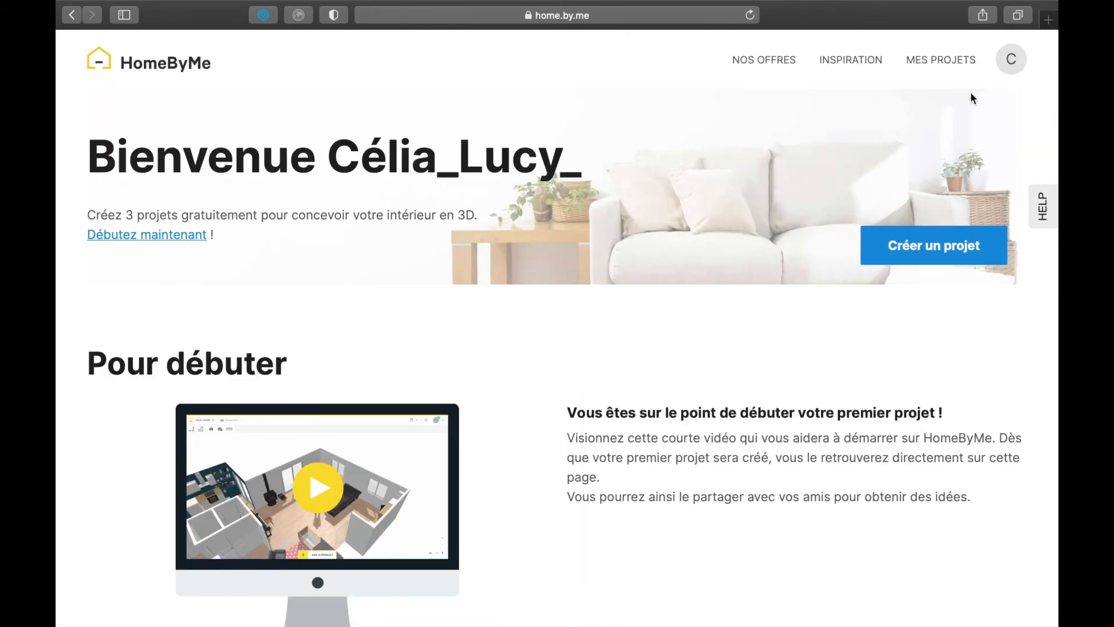
pyautogui.click(1011, 58)
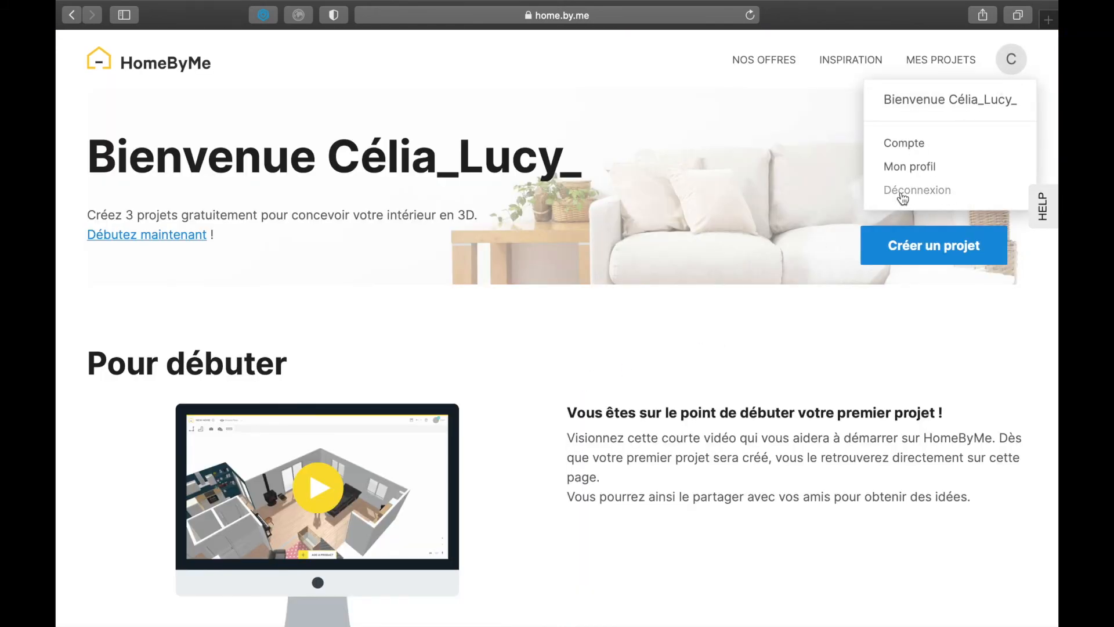